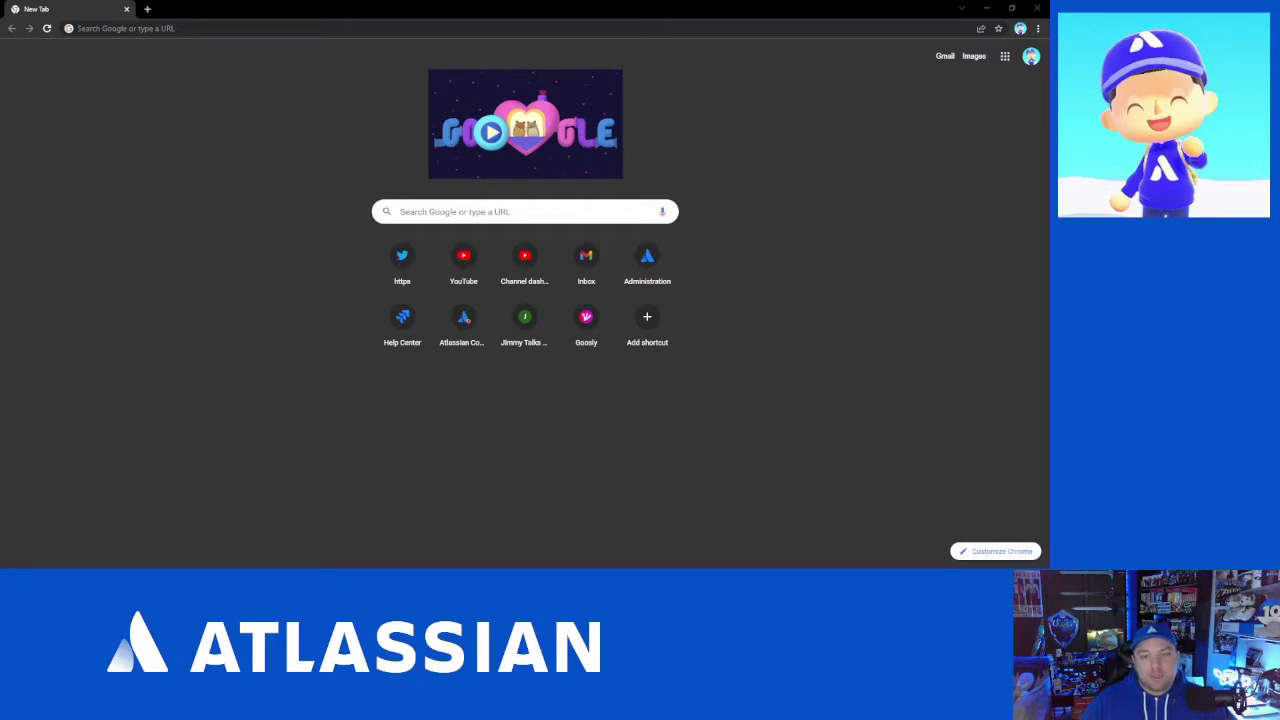
# Go to admin.atlassian.com and open the jimmytalksjira organization.
pyautogui.click(311, 29)
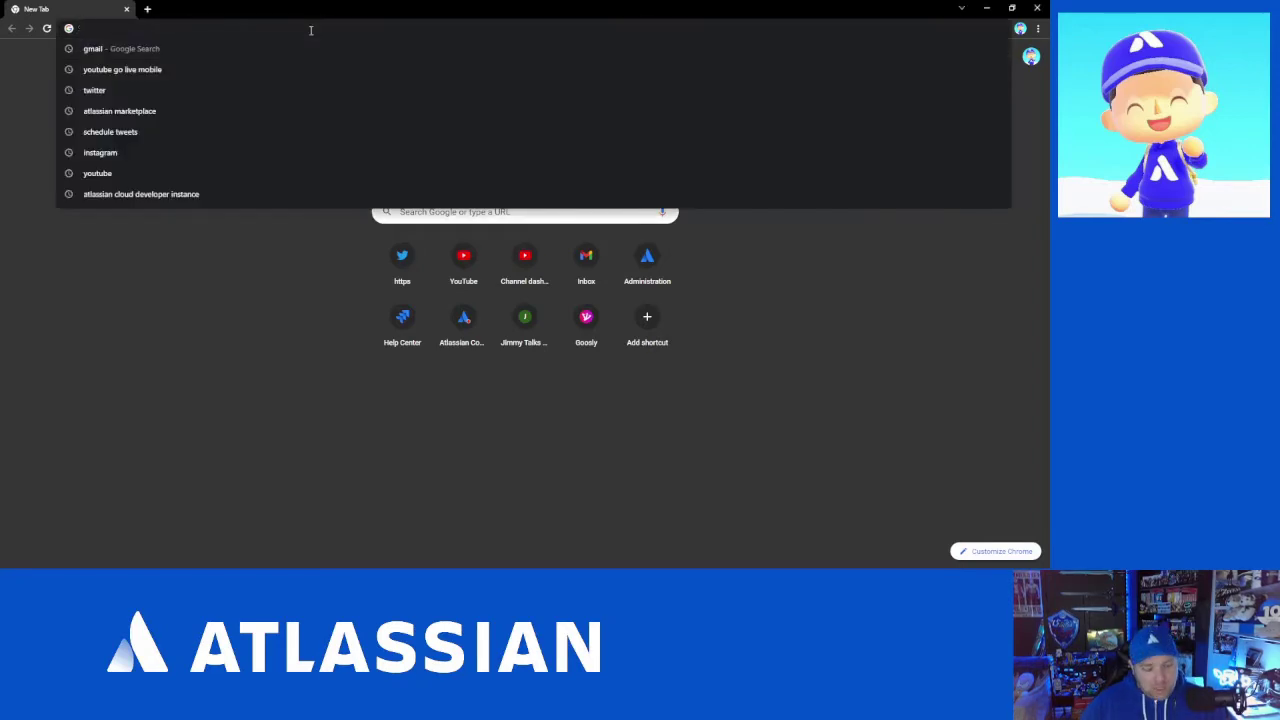
pyautogui.write('admin')
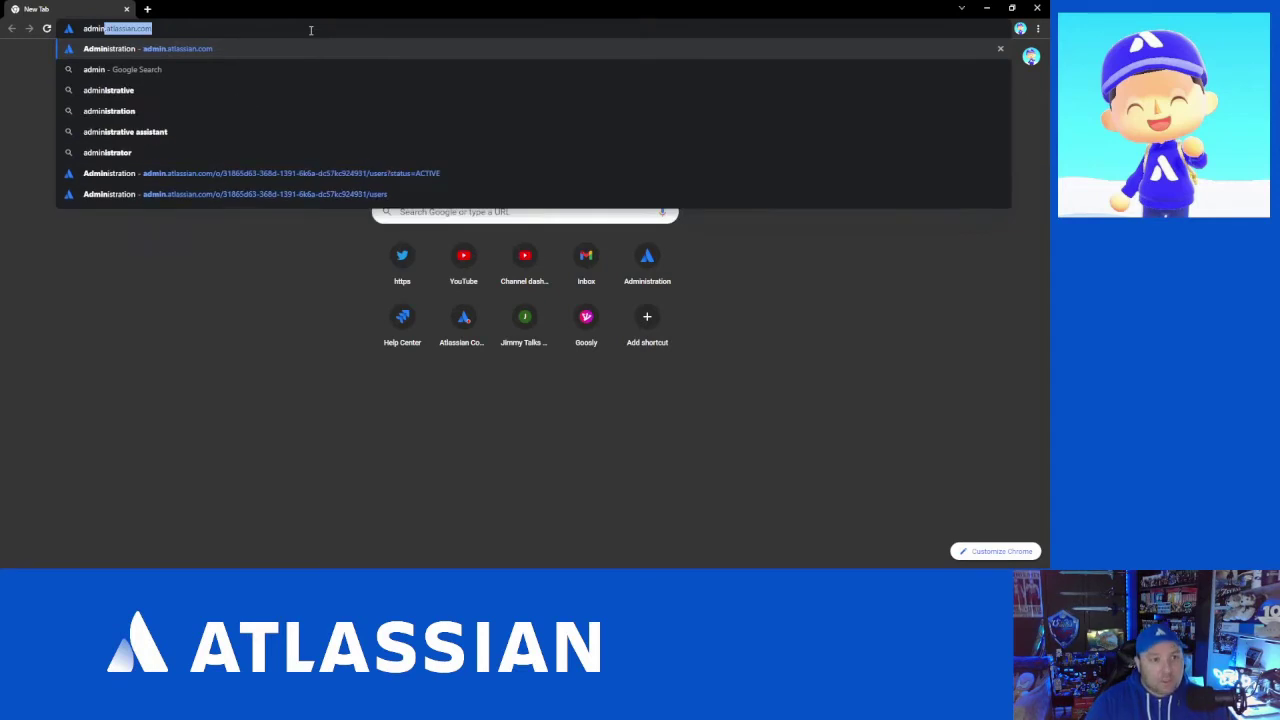
pyautogui.press('Return')
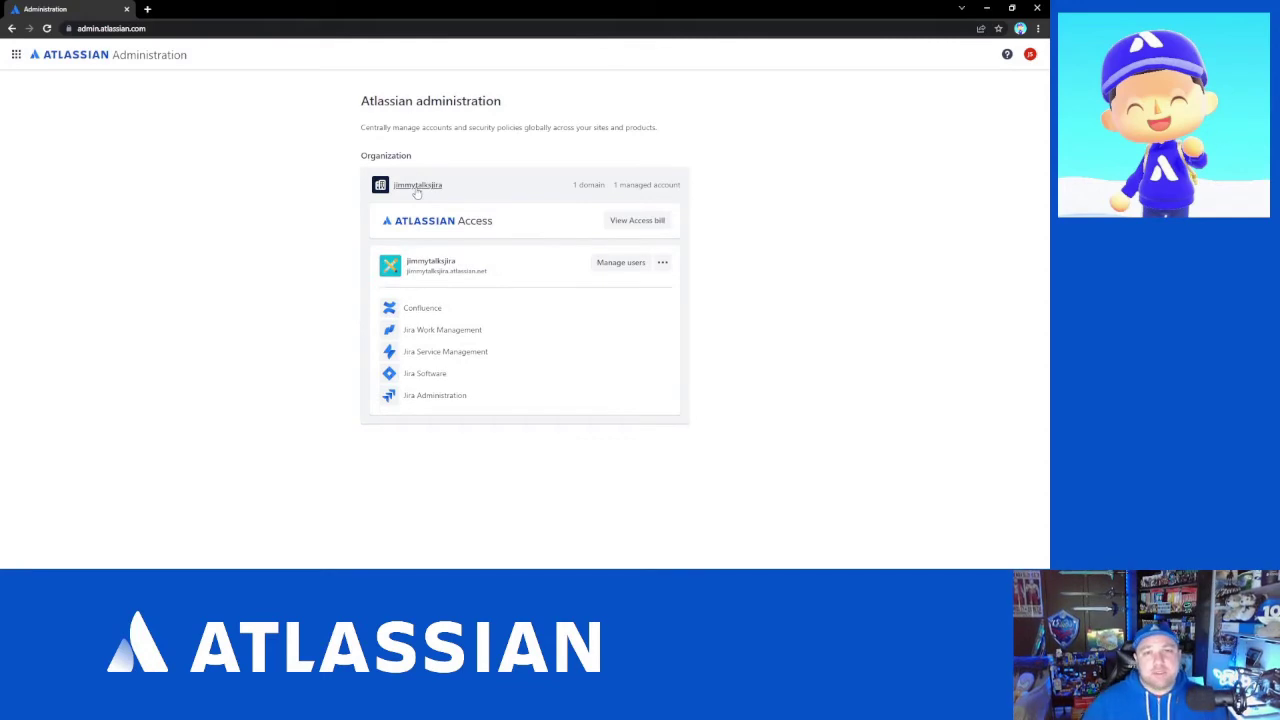
pyautogui.click(417, 188)
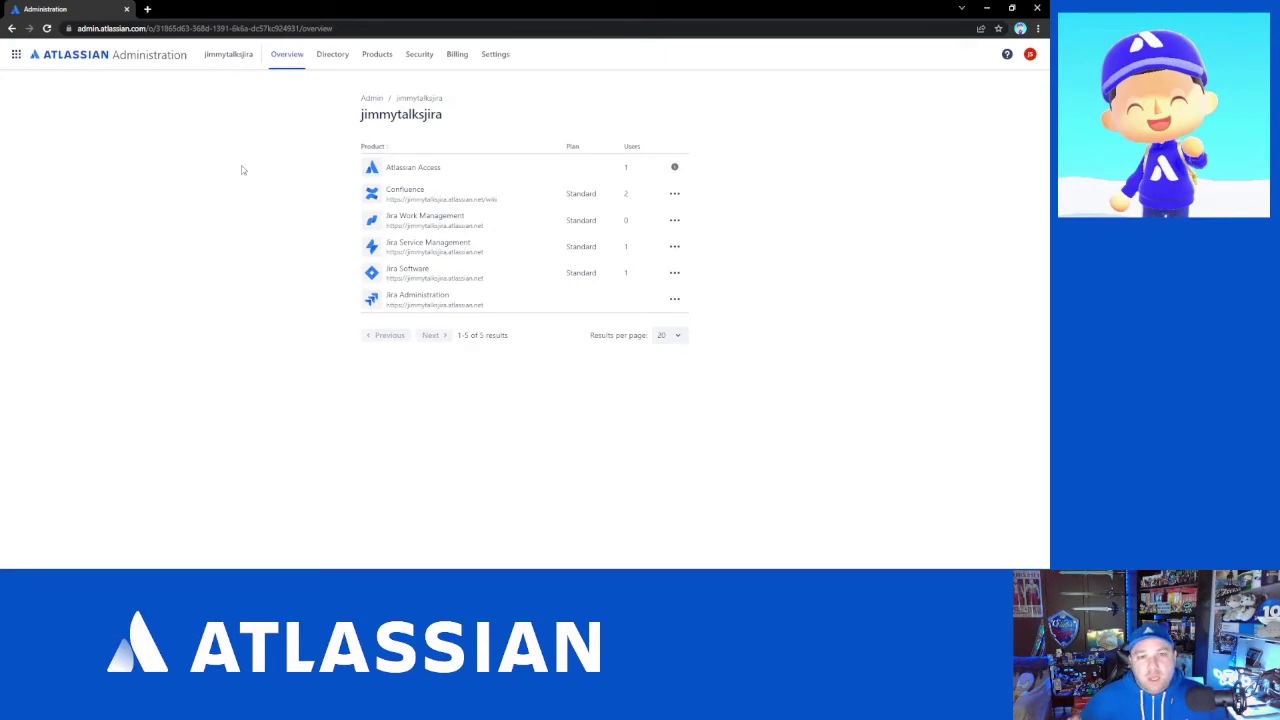
# Add an authentication policy named Enforce_2FA in the organization's security settings.
pyautogui.click(420, 57)
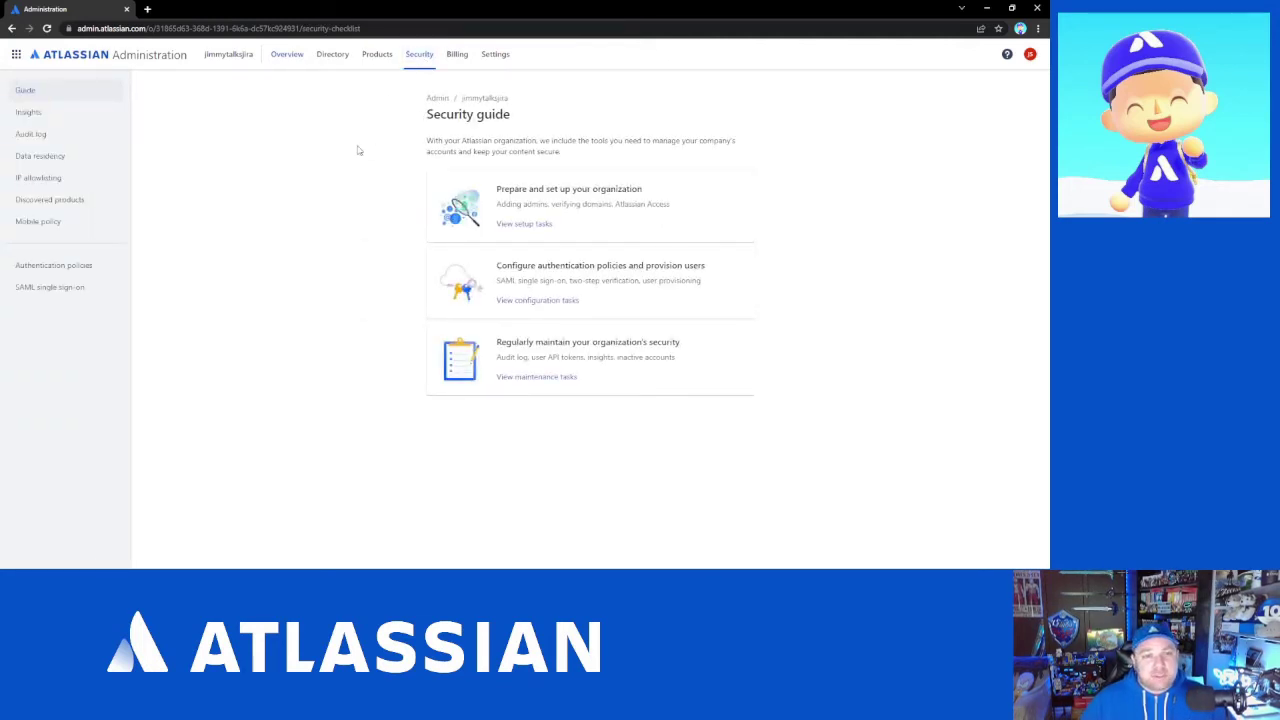
pyautogui.click(55, 272)
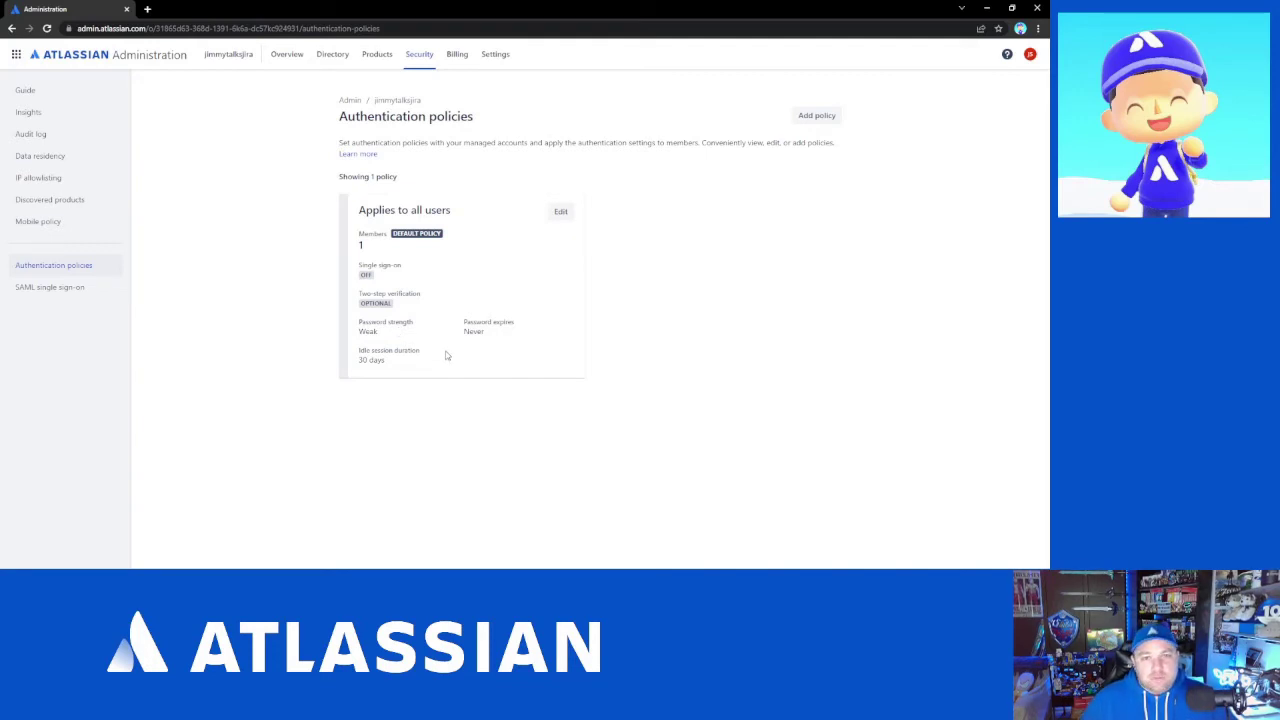
pyautogui.click(822, 116)
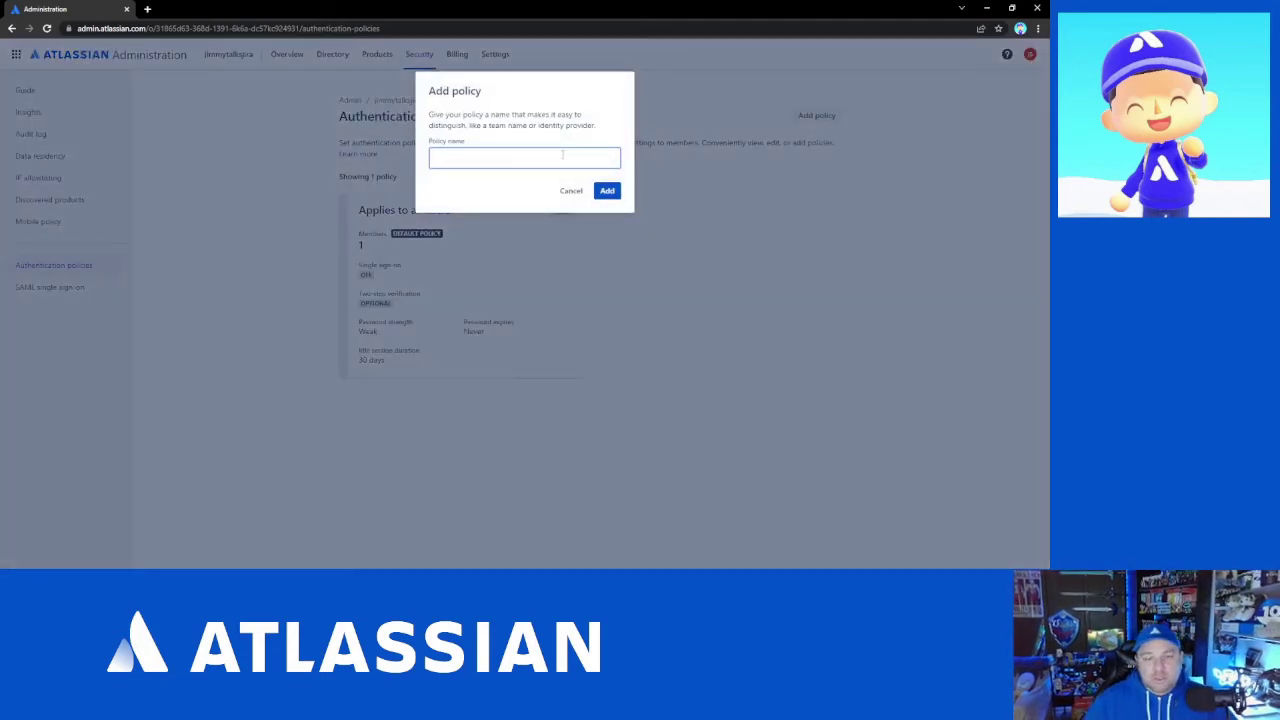
pyautogui.click(463, 183)
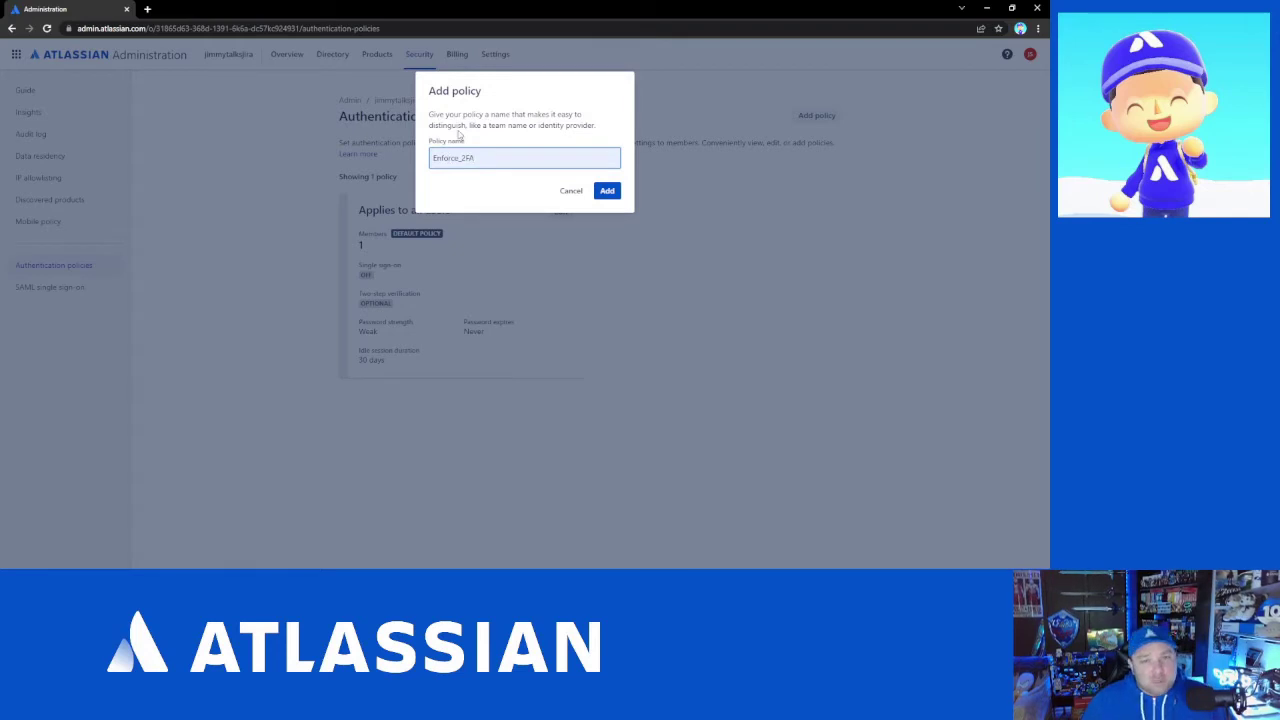
pyautogui.click(607, 192)
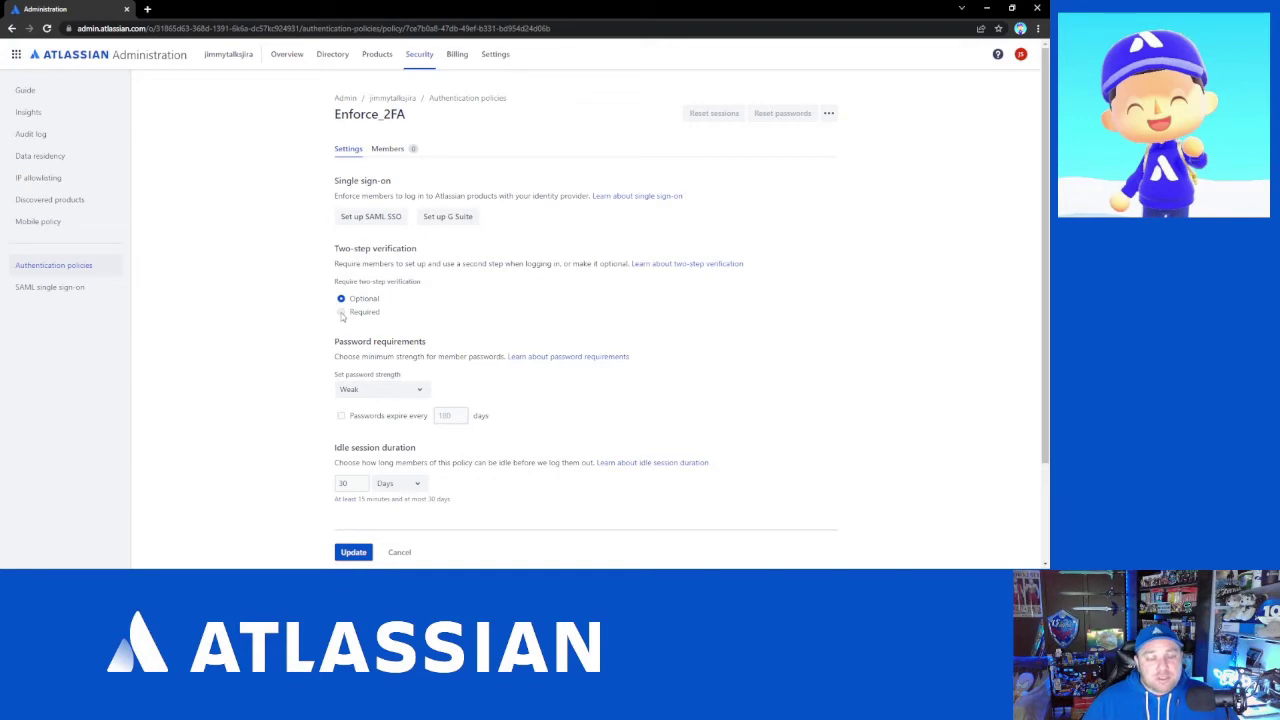
# Make two-step verification required in the Enforce_2FA policy and apply the policy update.
pyautogui.click(341, 312)
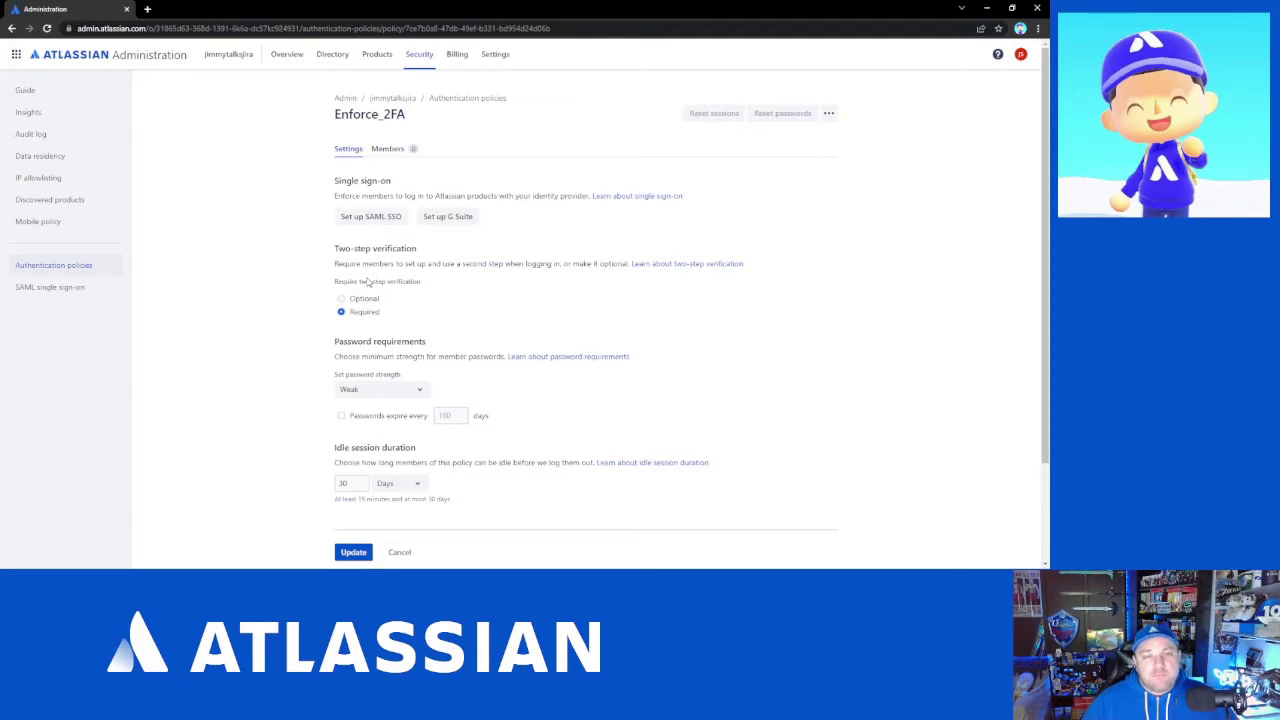
pyautogui.click(354, 556)
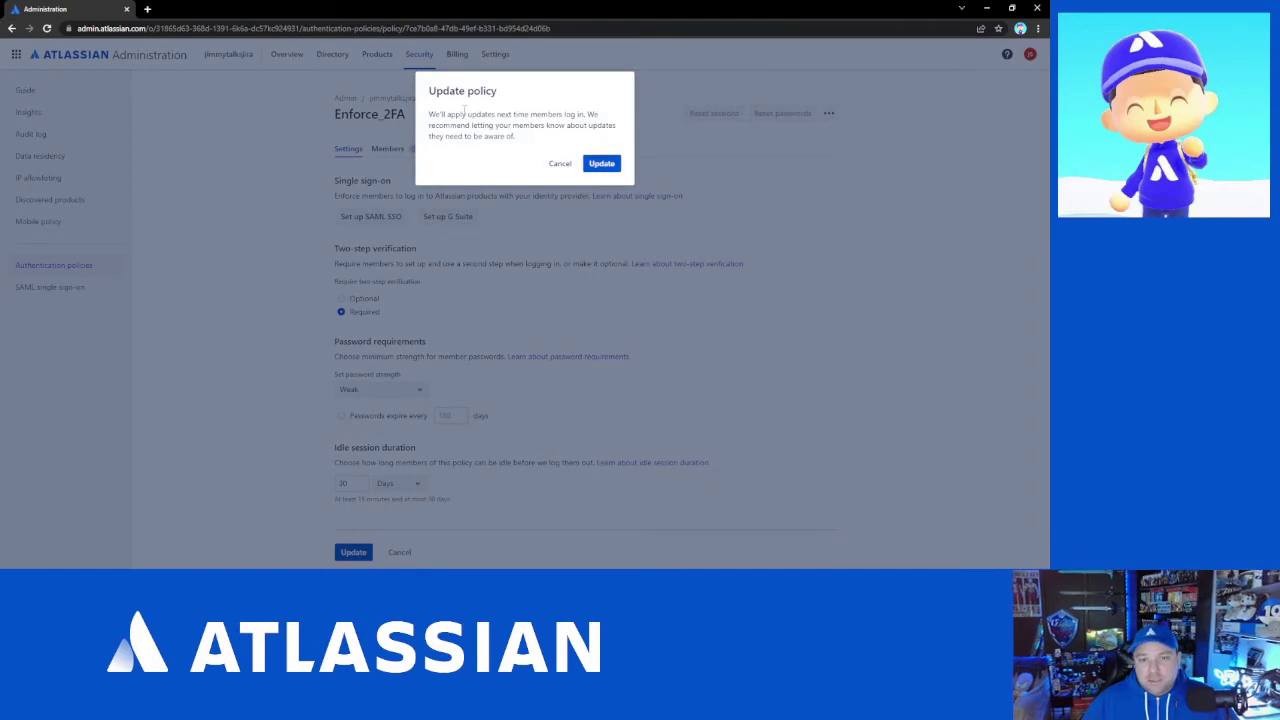
pyautogui.click(602, 165)
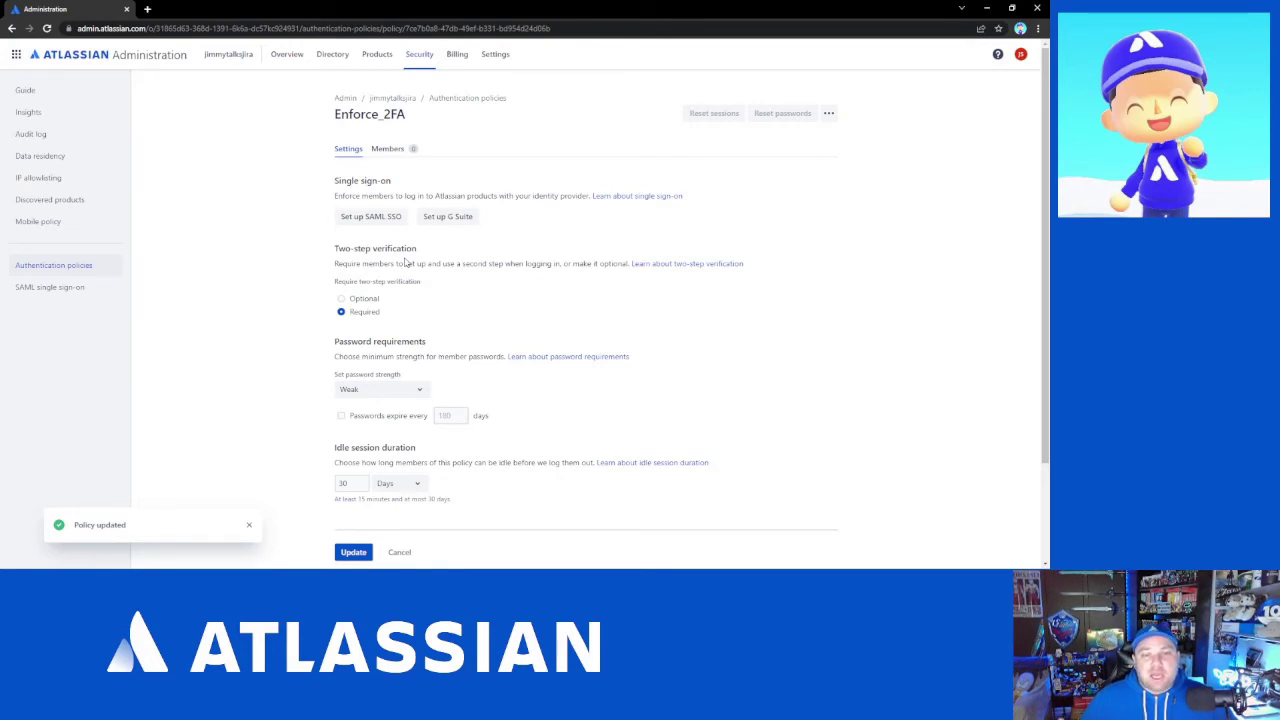
# Add the managed account as a member of the Enforce_2FA policy through individual entry.
pyautogui.click(389, 150)
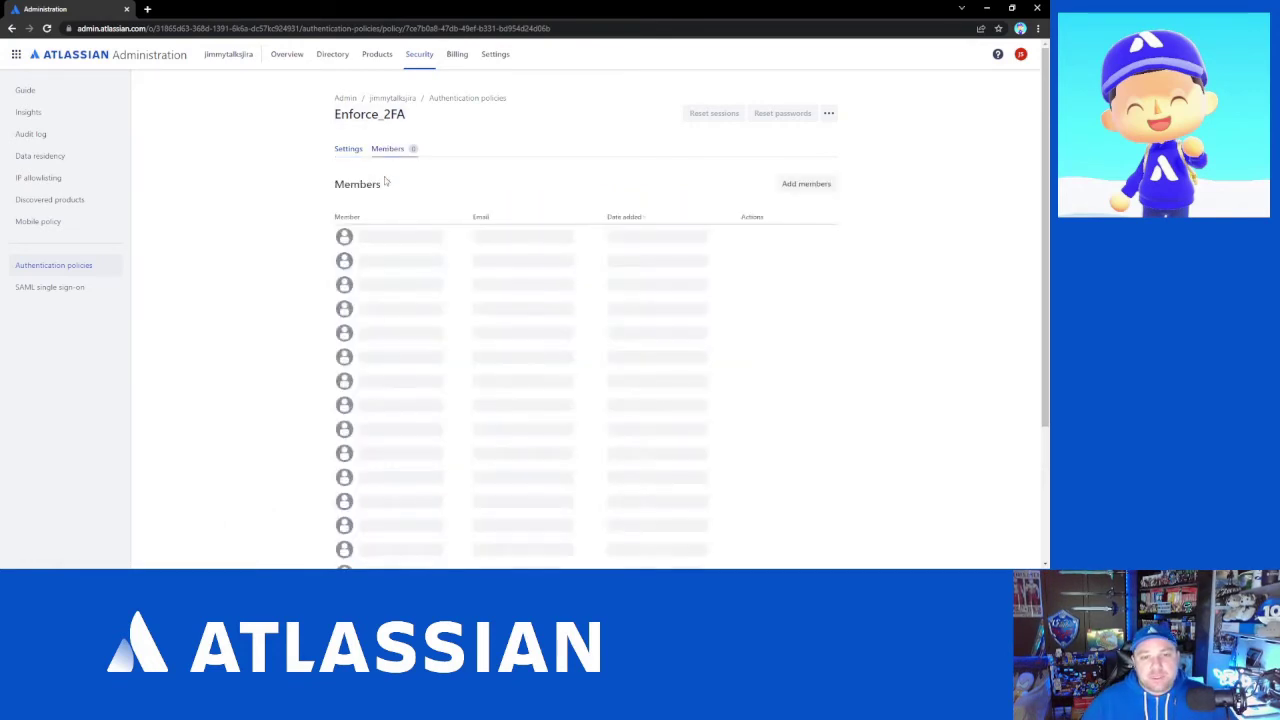
pyautogui.click(822, 187)
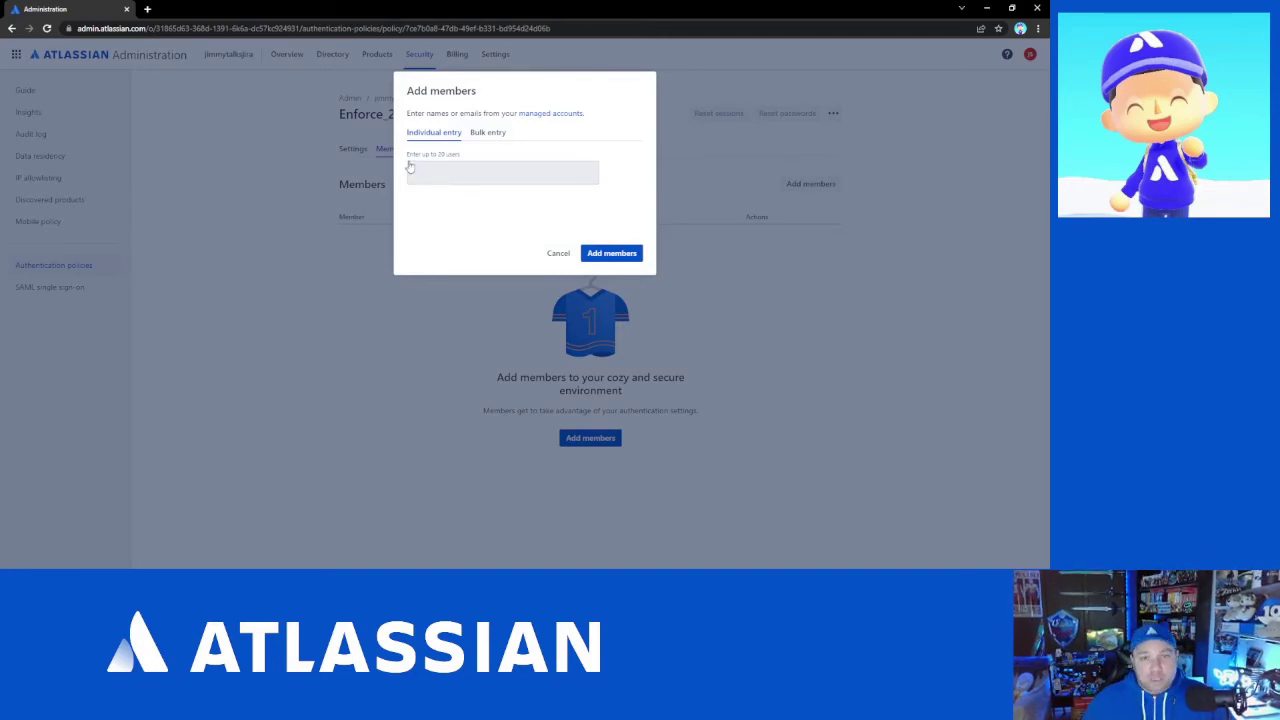
pyautogui.click(489, 132)
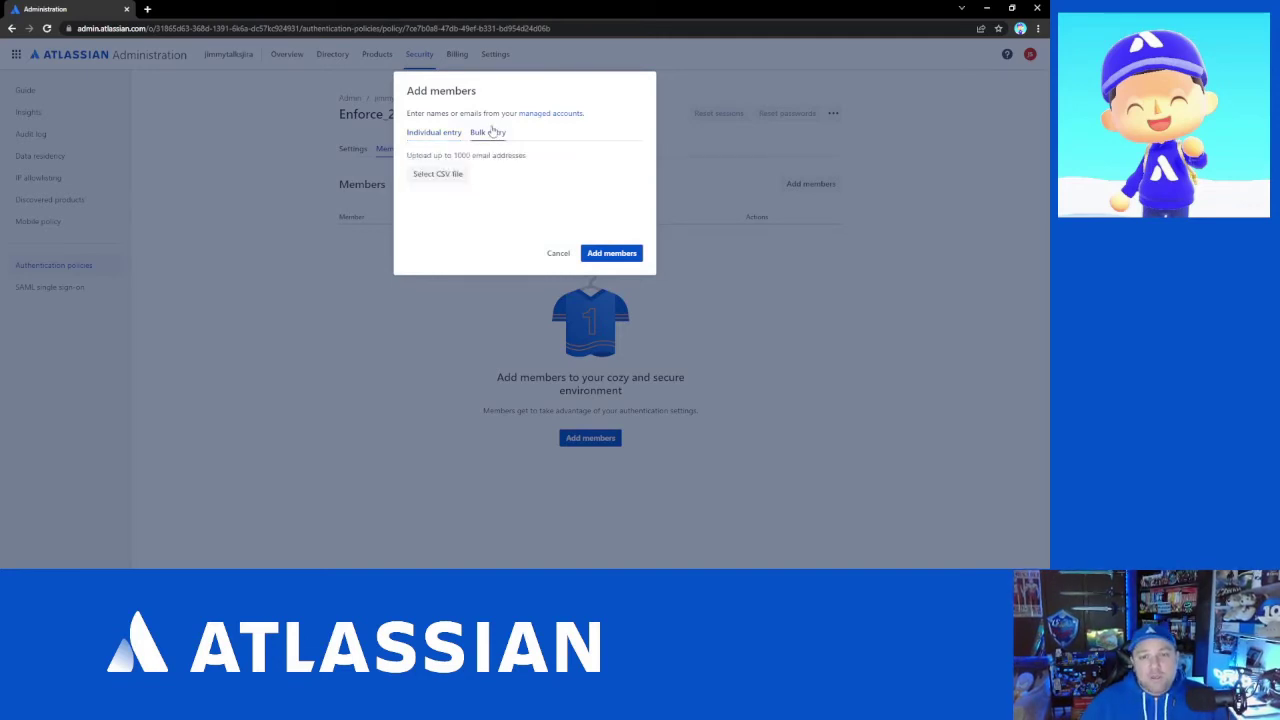
pyautogui.click(437, 135)
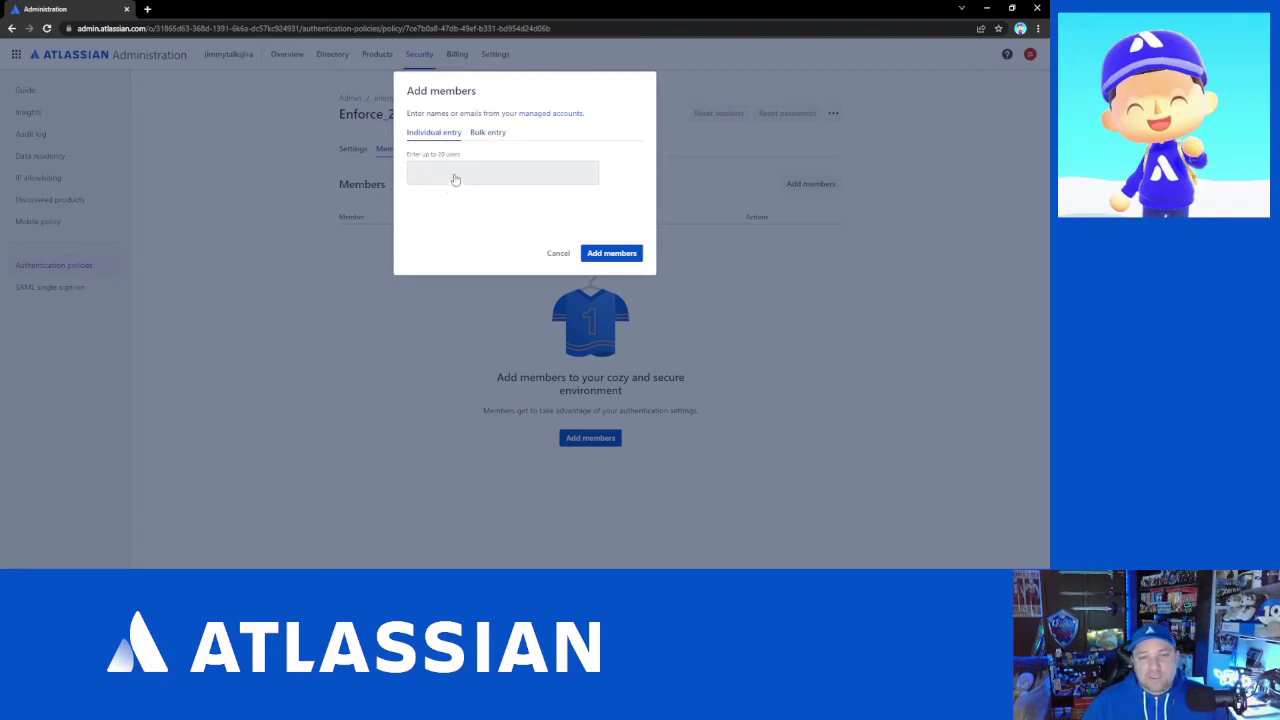
pyautogui.click(452, 176)
pyautogui.click(458, 217)
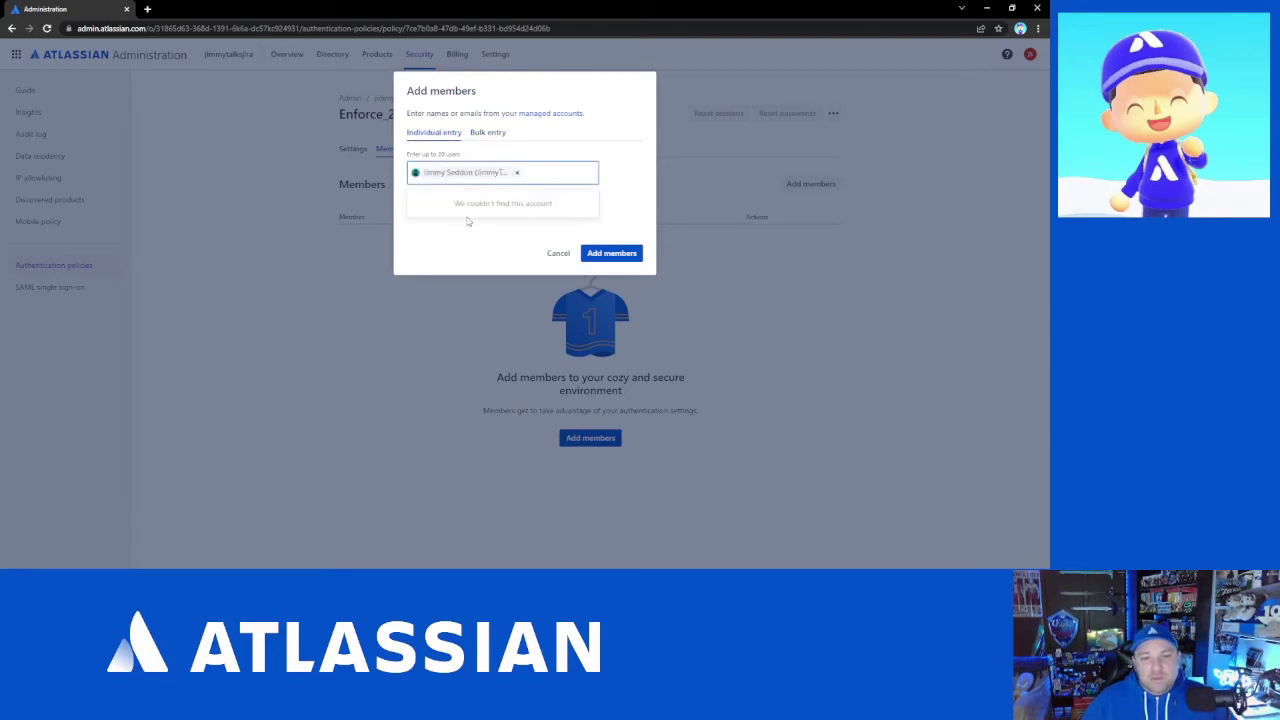
pyautogui.click(618, 255)
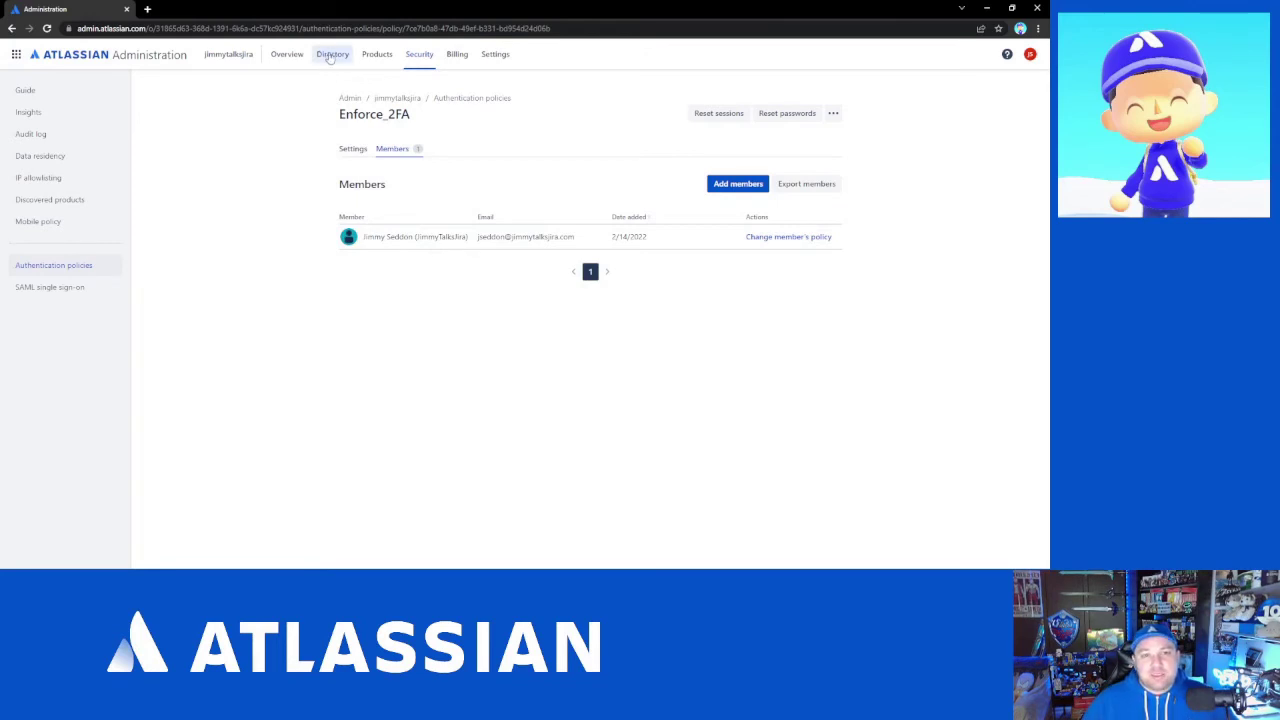
# Open the managed account's details in the directory and check its two-step verification status.
pyautogui.click(331, 55)
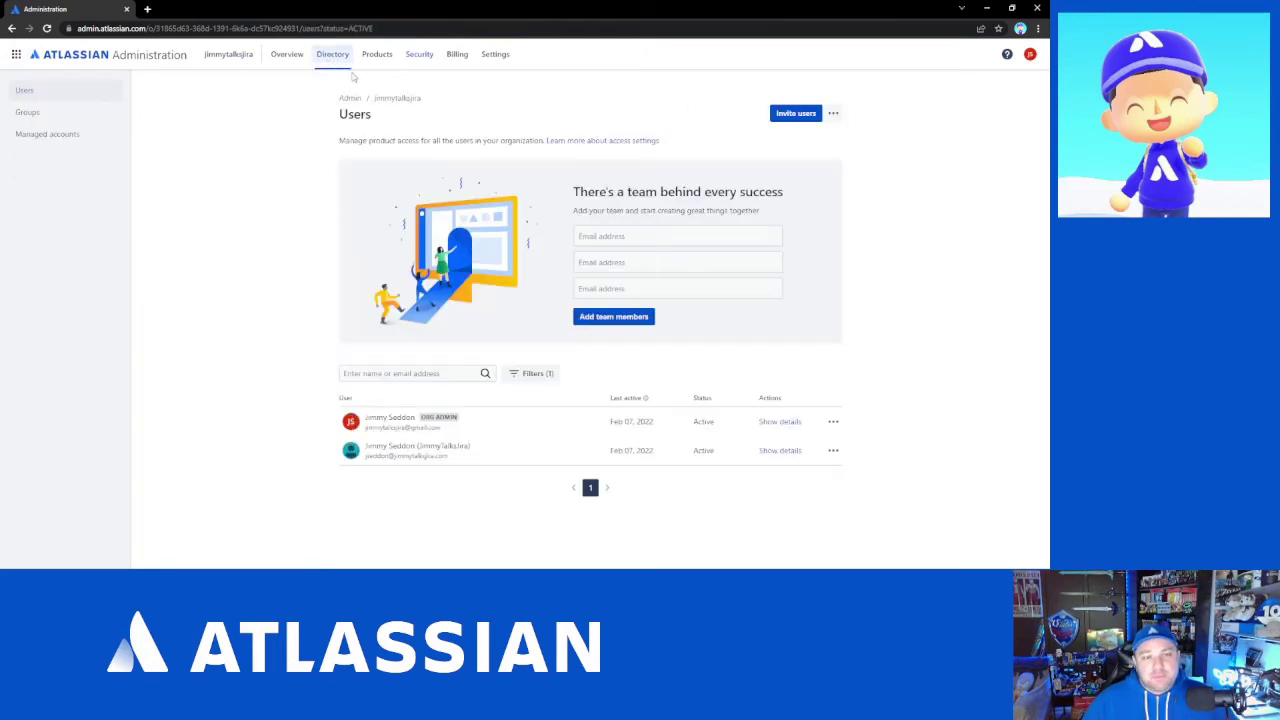
pyautogui.click(50, 134)
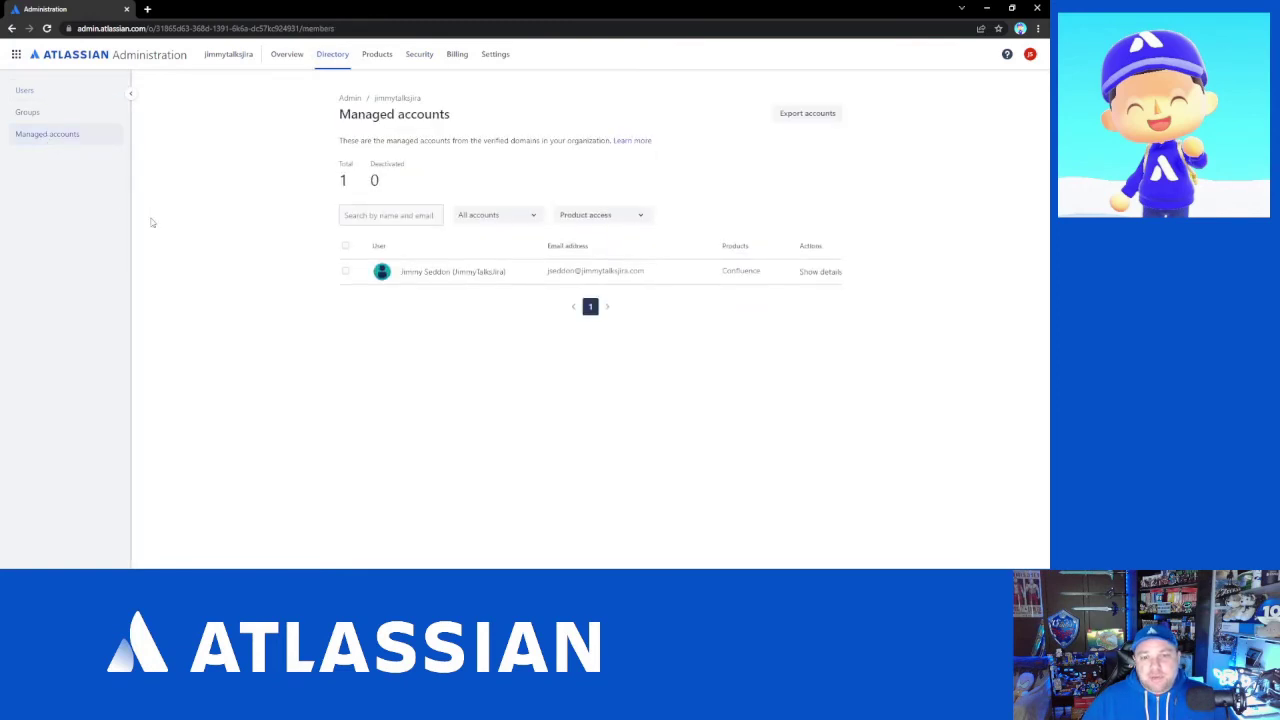
pyautogui.click(817, 277)
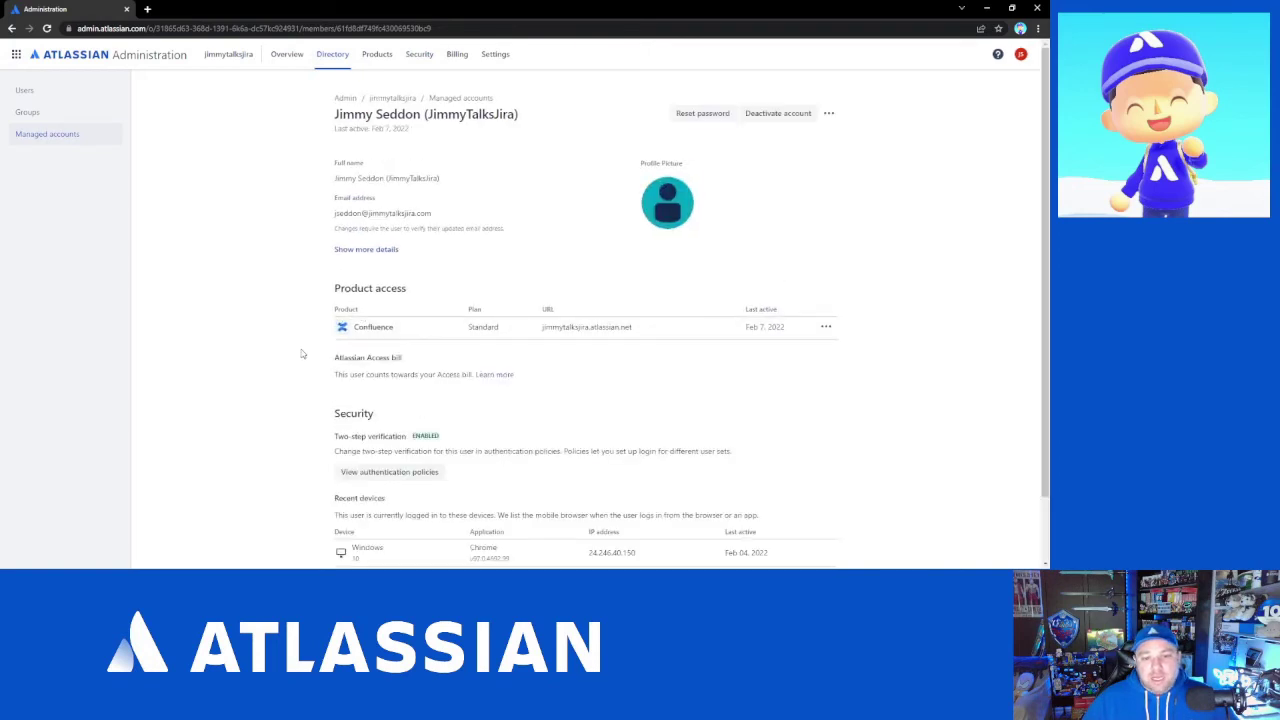
pyautogui.scroll(-1, 305, 355)
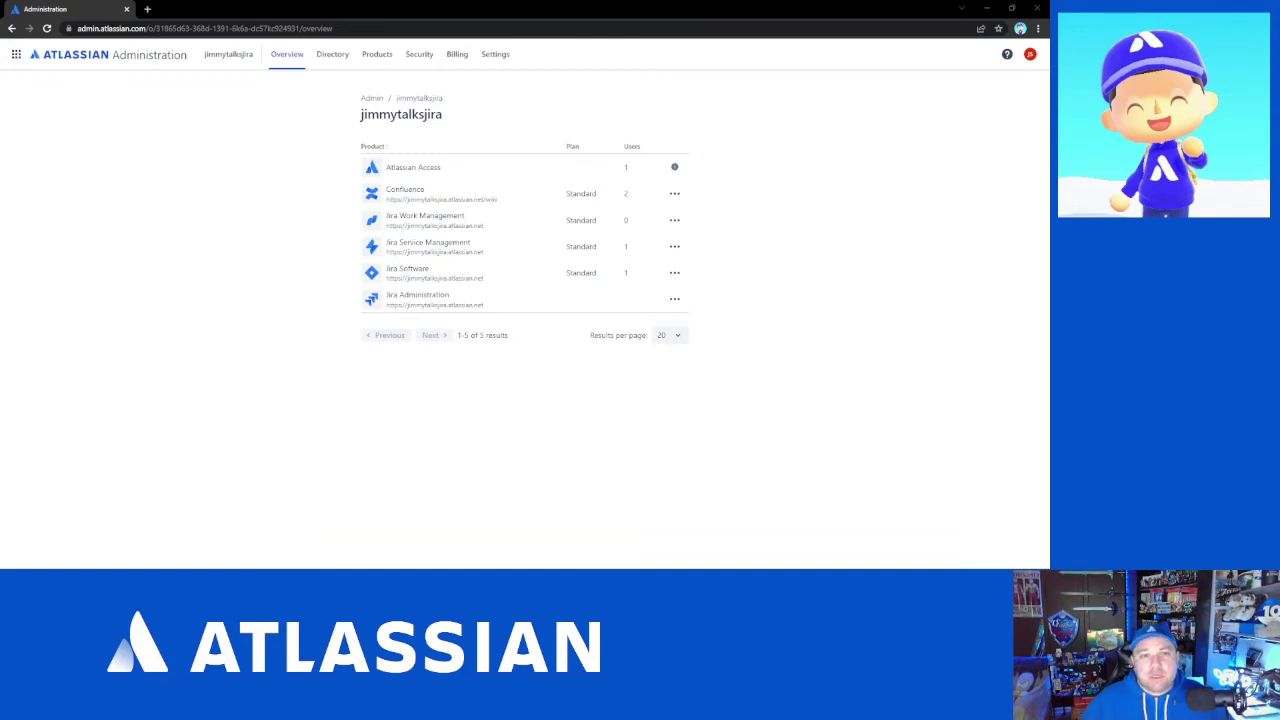
# Look at the member list of the "Applies to all users" authentication policy and its form for adding members, without adding anyone.
pyautogui.click(419, 54)
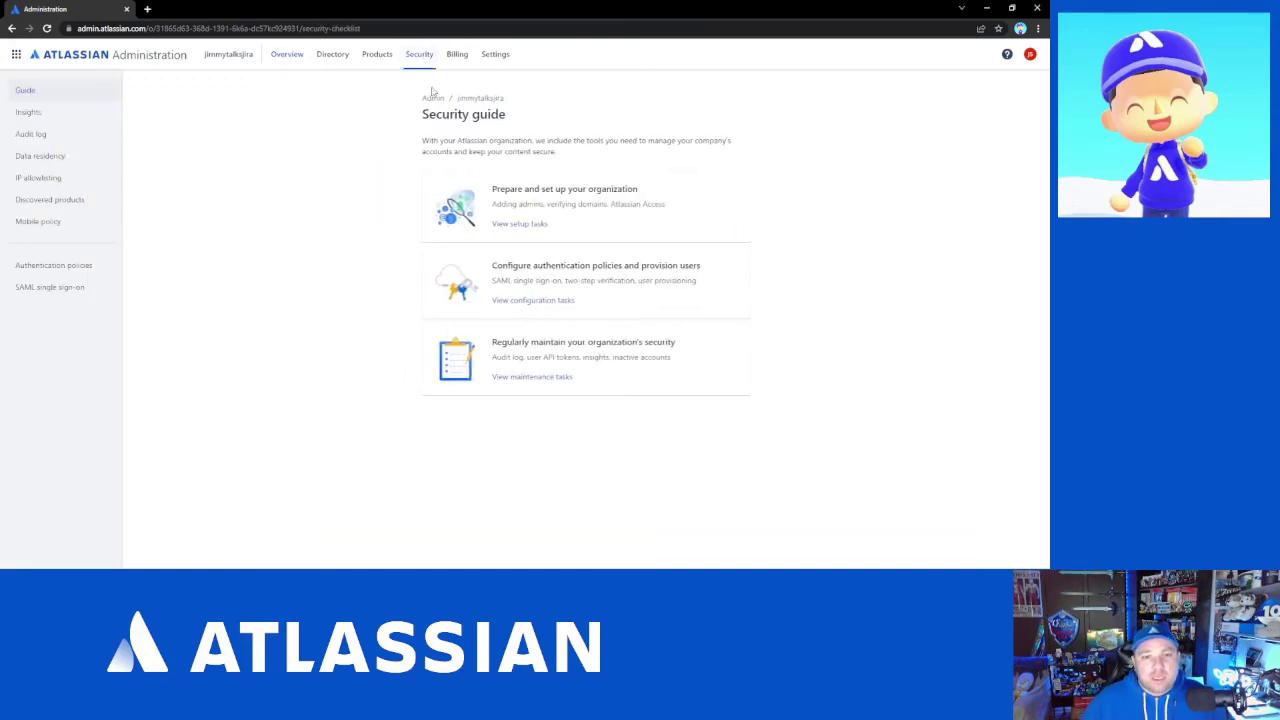
pyautogui.click(52, 268)
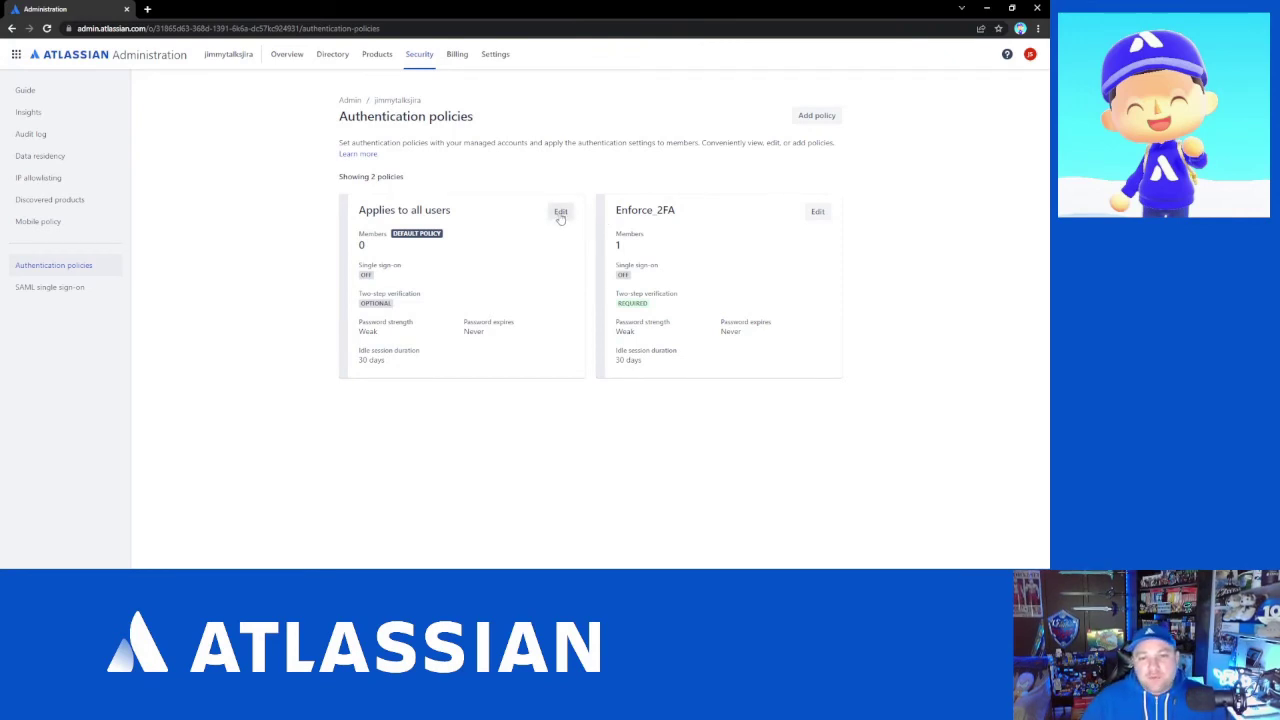
pyautogui.click(561, 212)
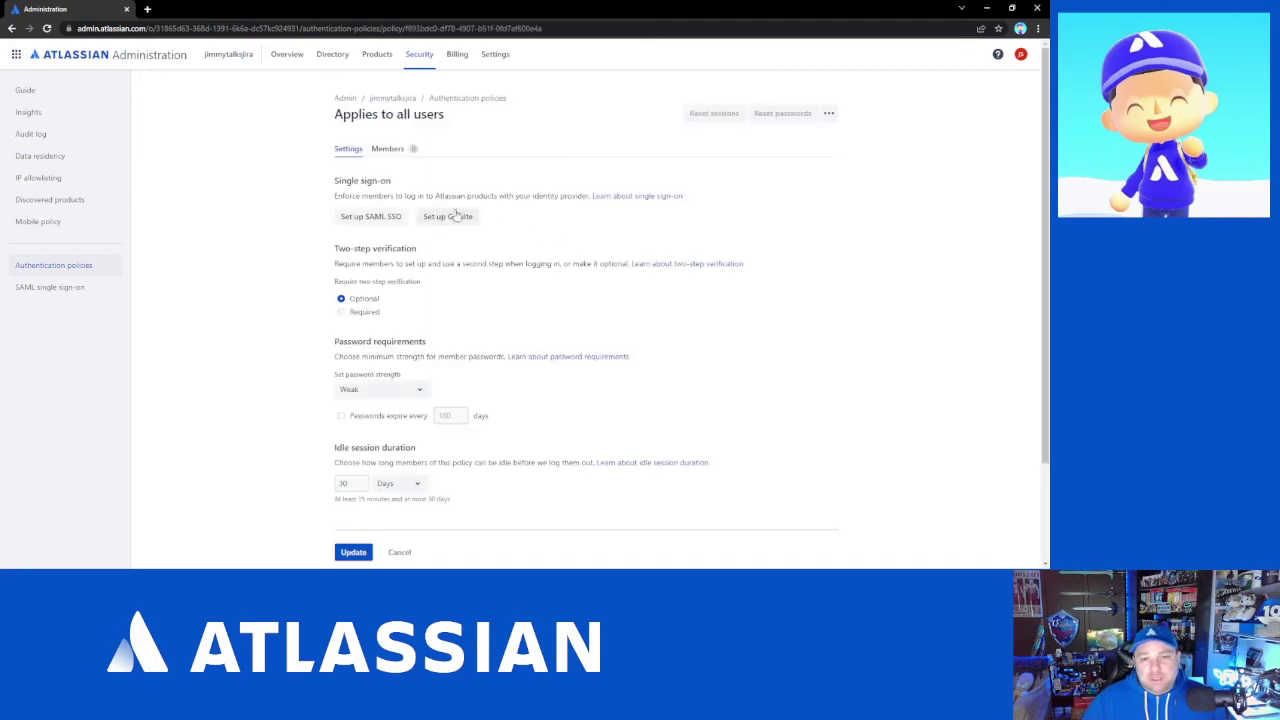
pyautogui.click(392, 150)
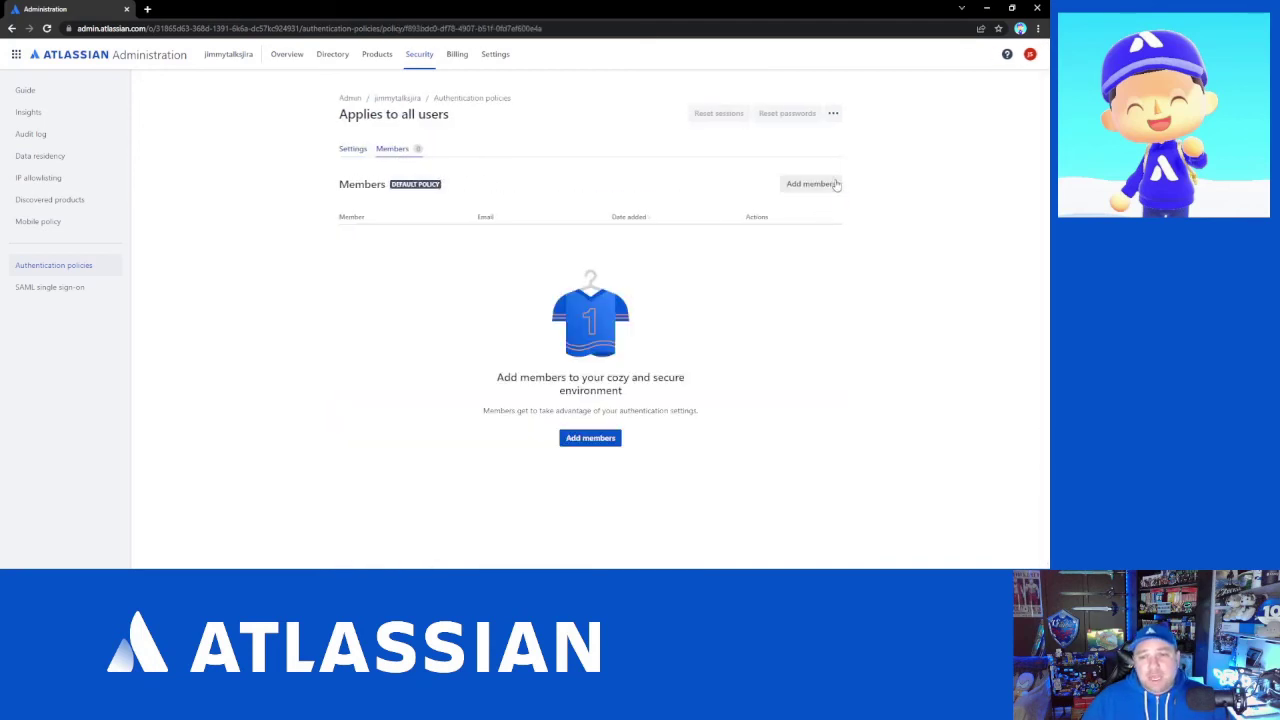
pyautogui.click(810, 184)
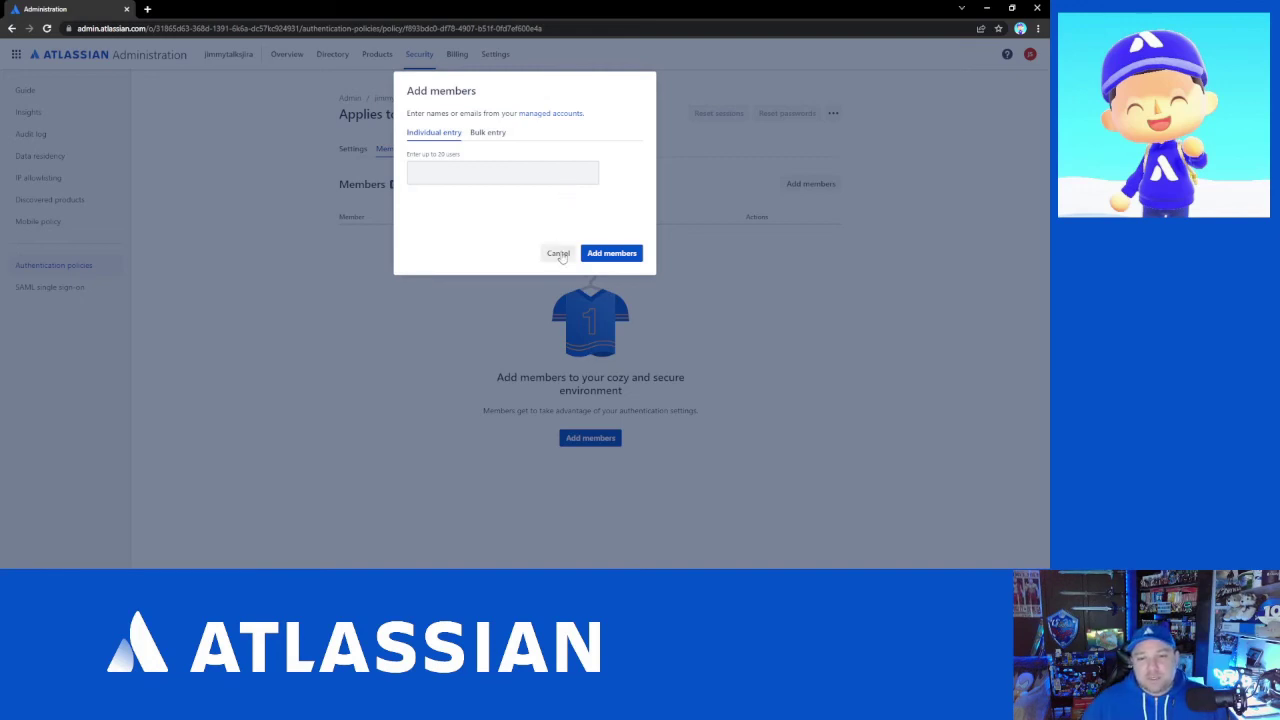
pyautogui.click(558, 253)
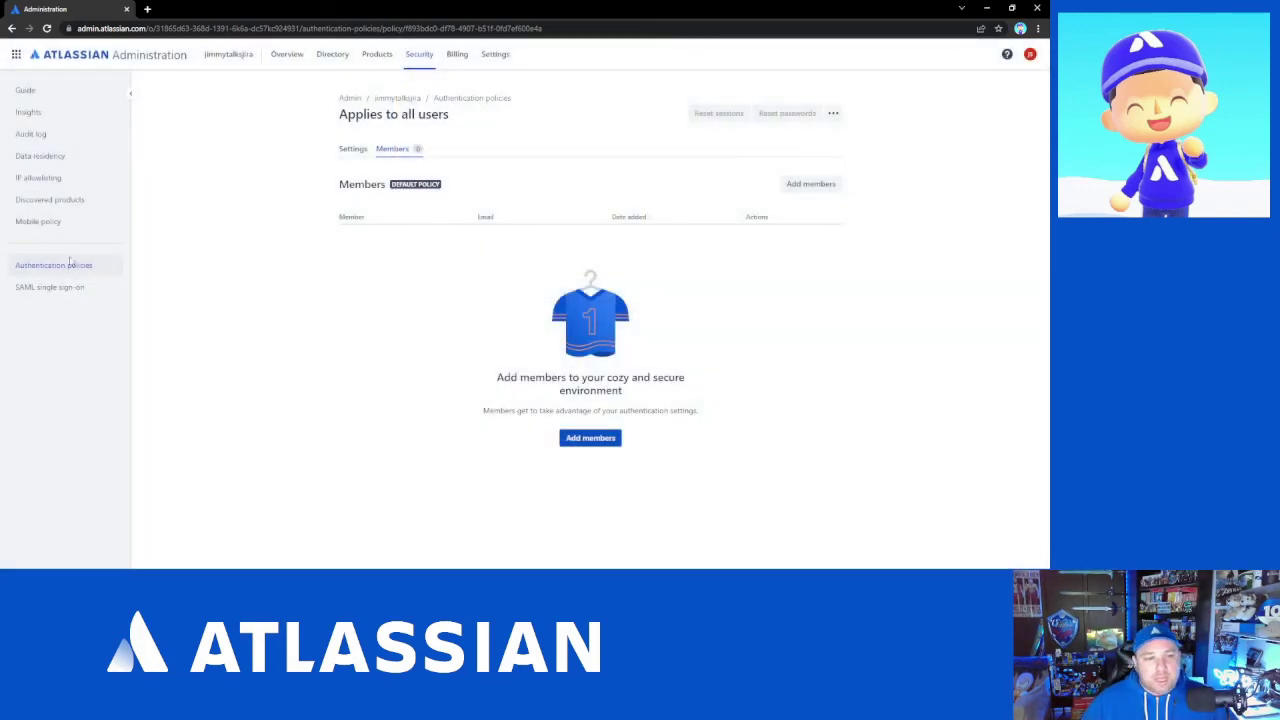
# Move the member of the Enforce_2FA policy to the "Applies to all users" policy.
pyautogui.click(58, 266)
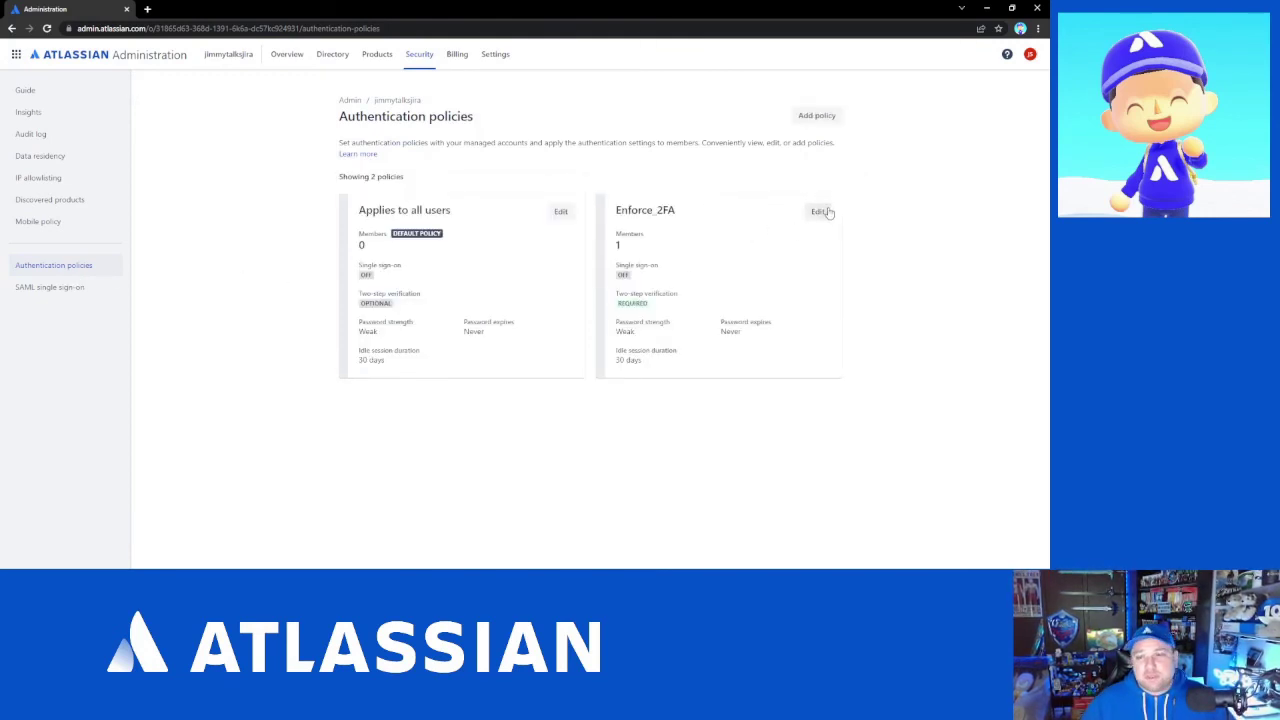
pyautogui.click(818, 212)
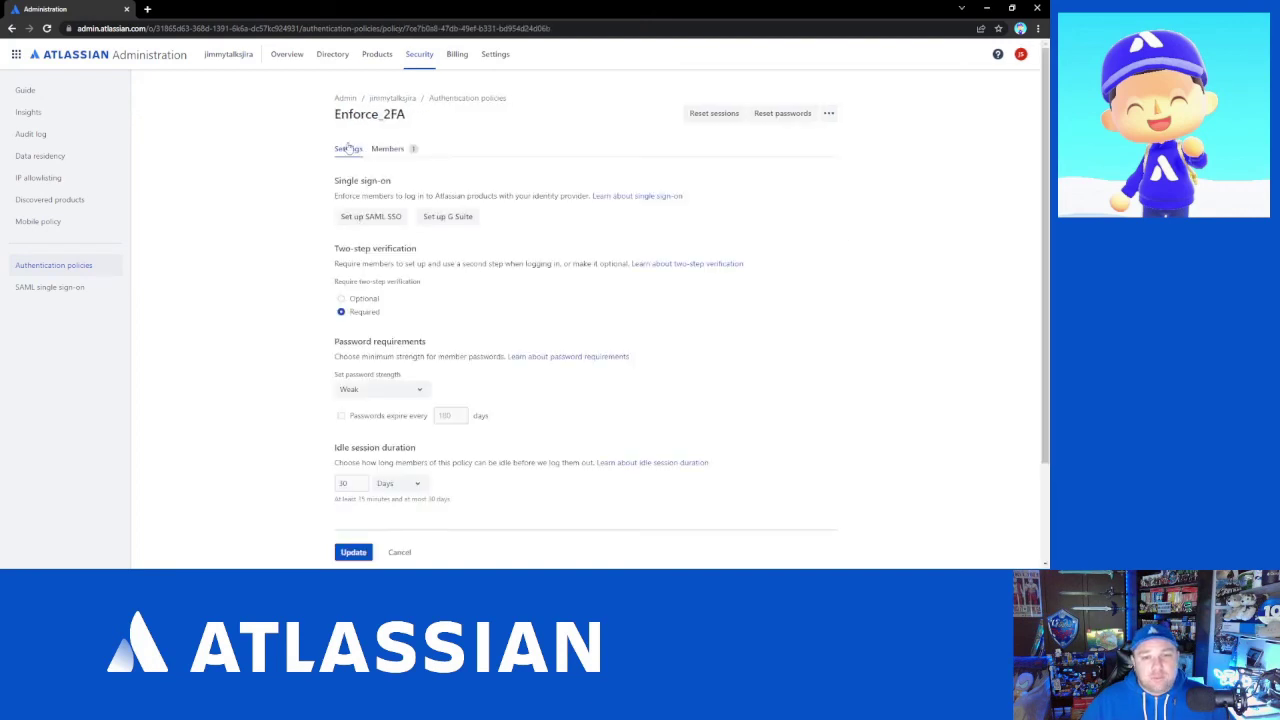
pyautogui.click(388, 148)
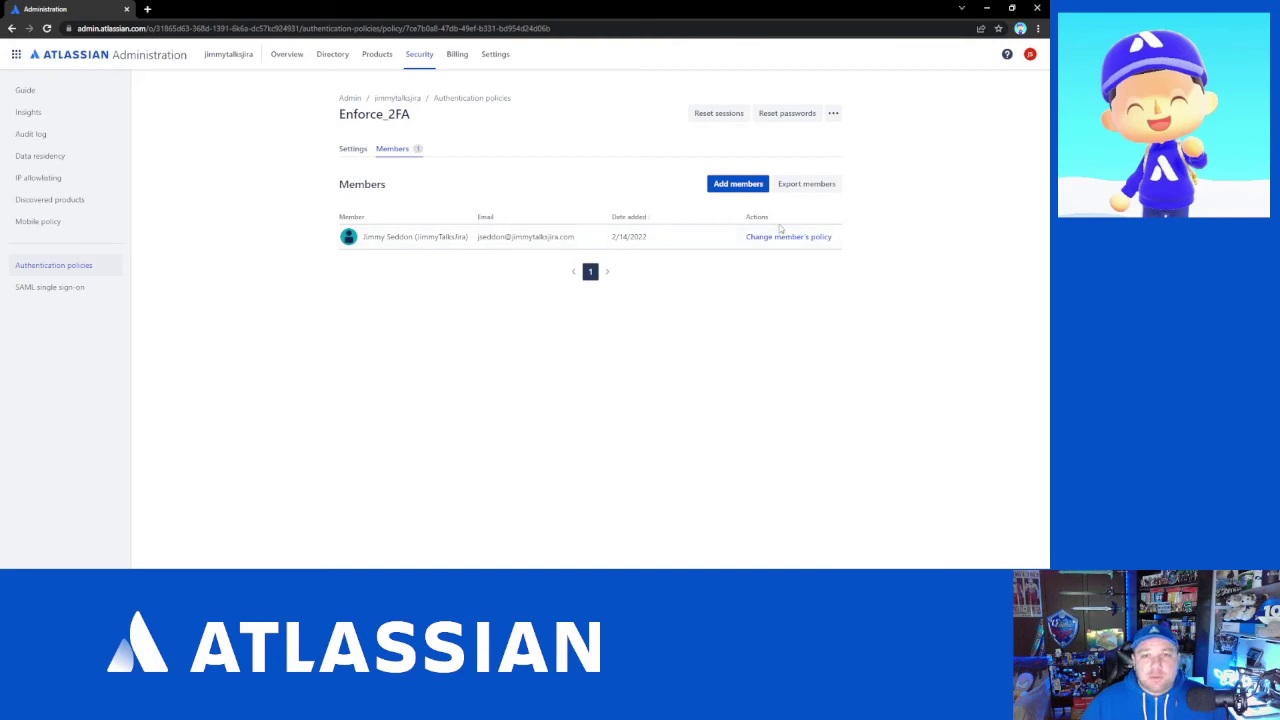
pyautogui.click(778, 237)
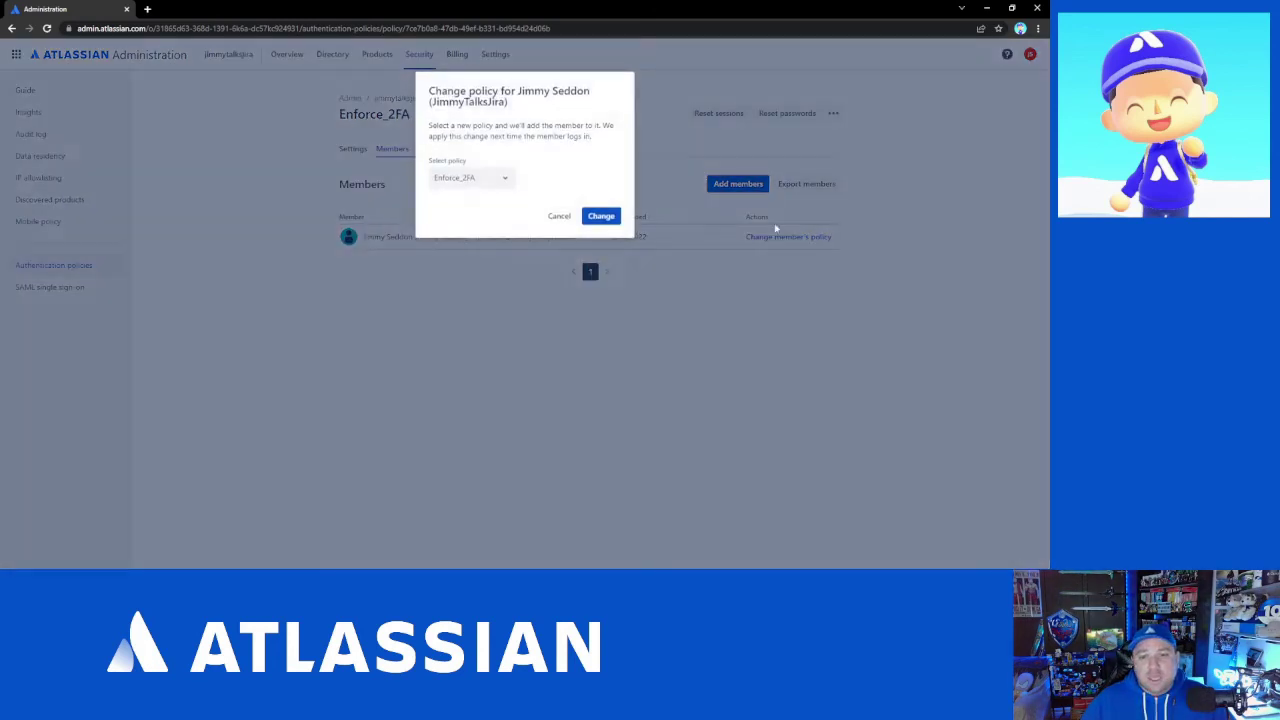
pyautogui.click(491, 182)
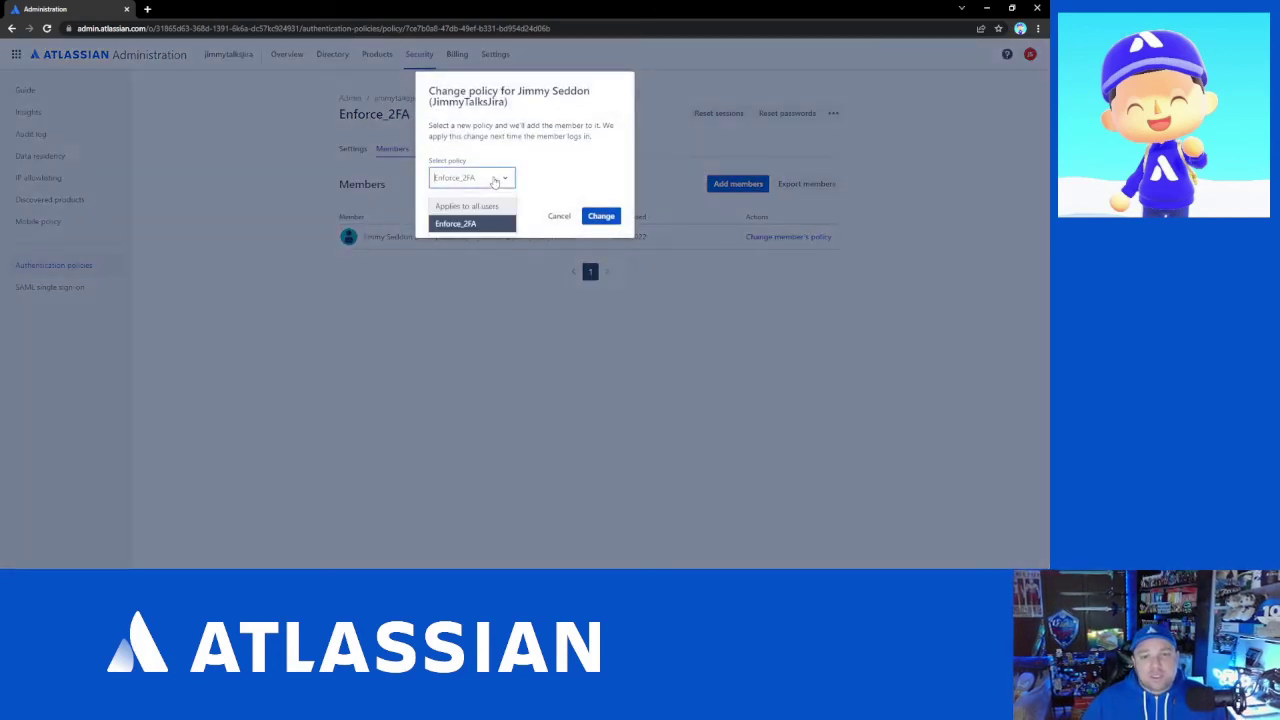
pyautogui.click(488, 207)
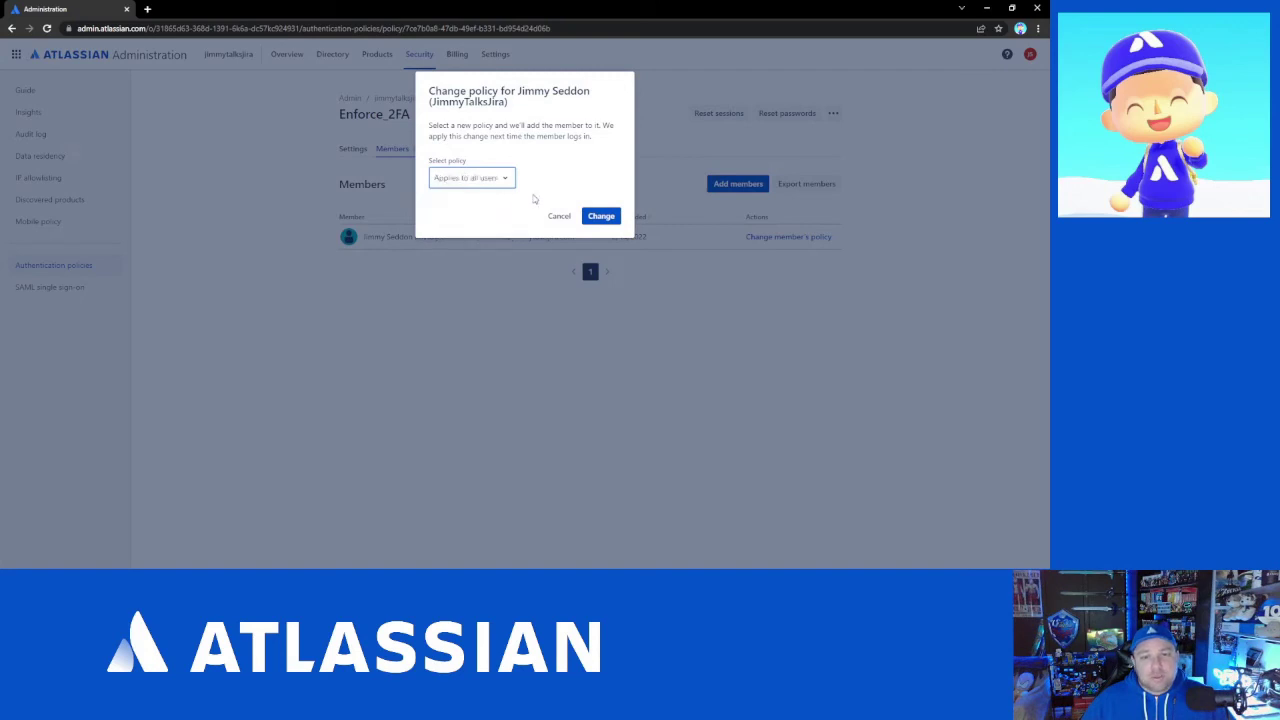
pyautogui.click(601, 217)
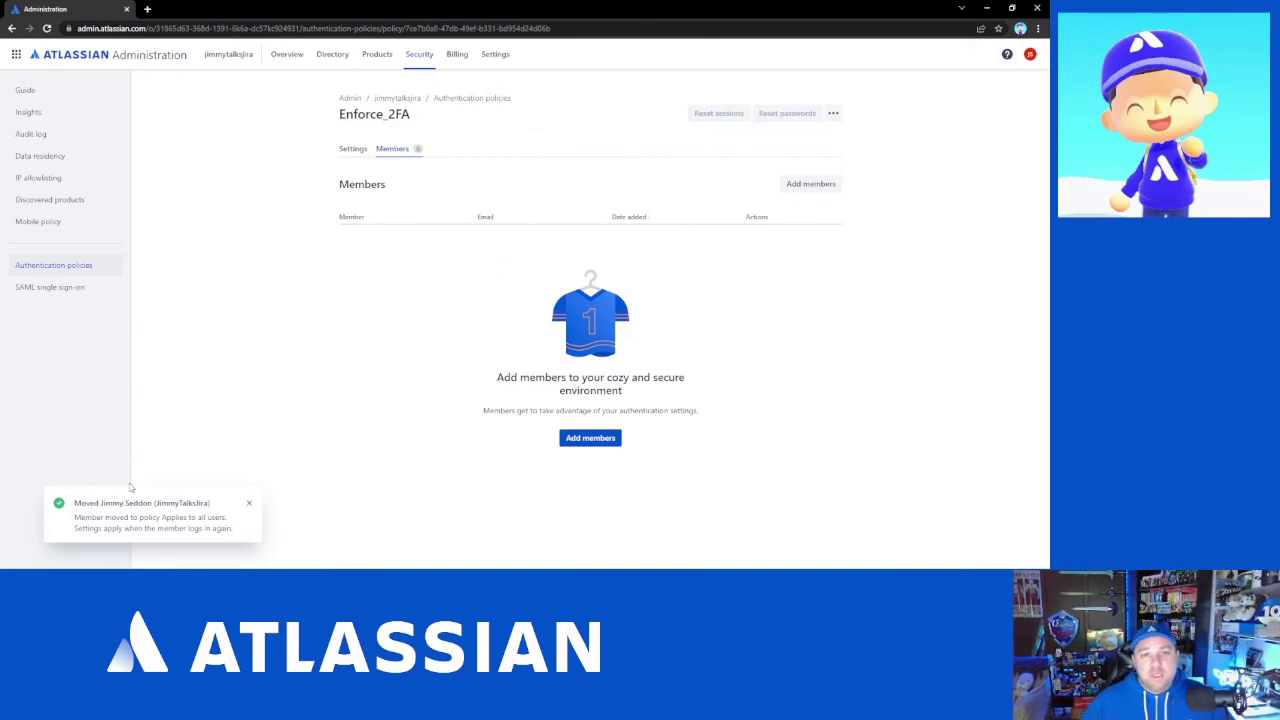
# Check the member list of the "Applies to all users" authentication policy for the moved account.
pyautogui.click(85, 266)
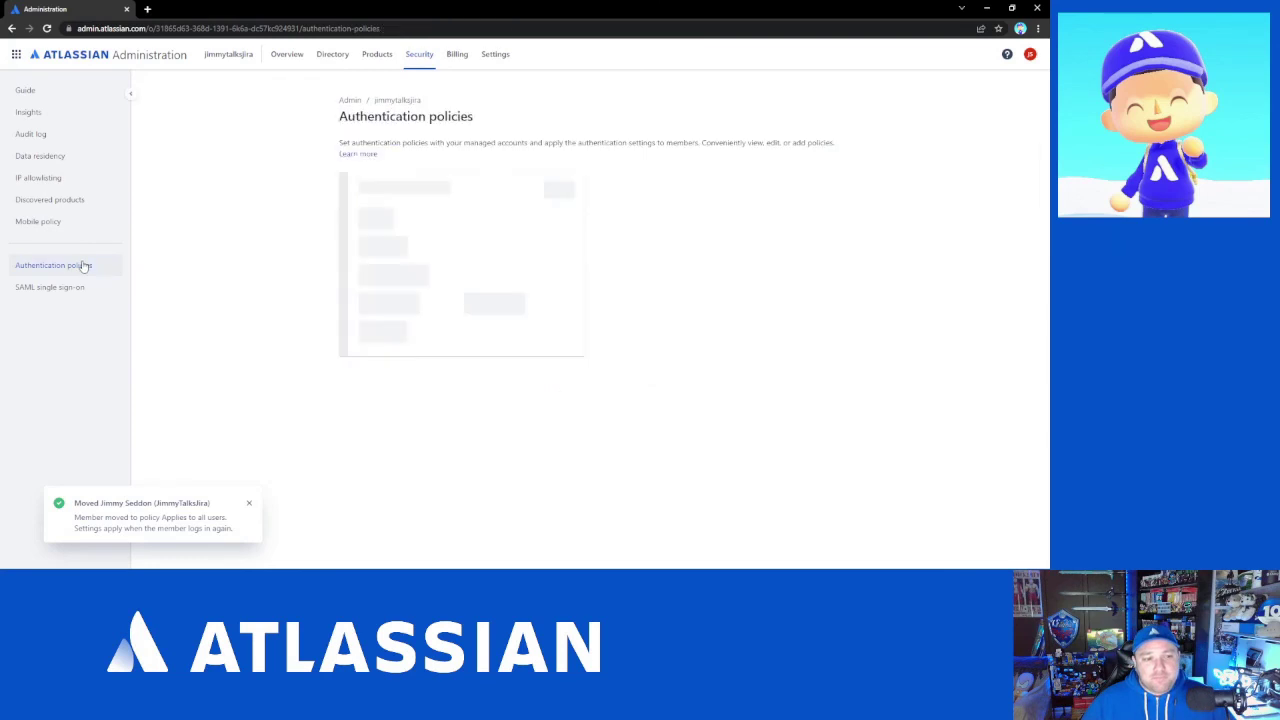
pyautogui.click(561, 213)
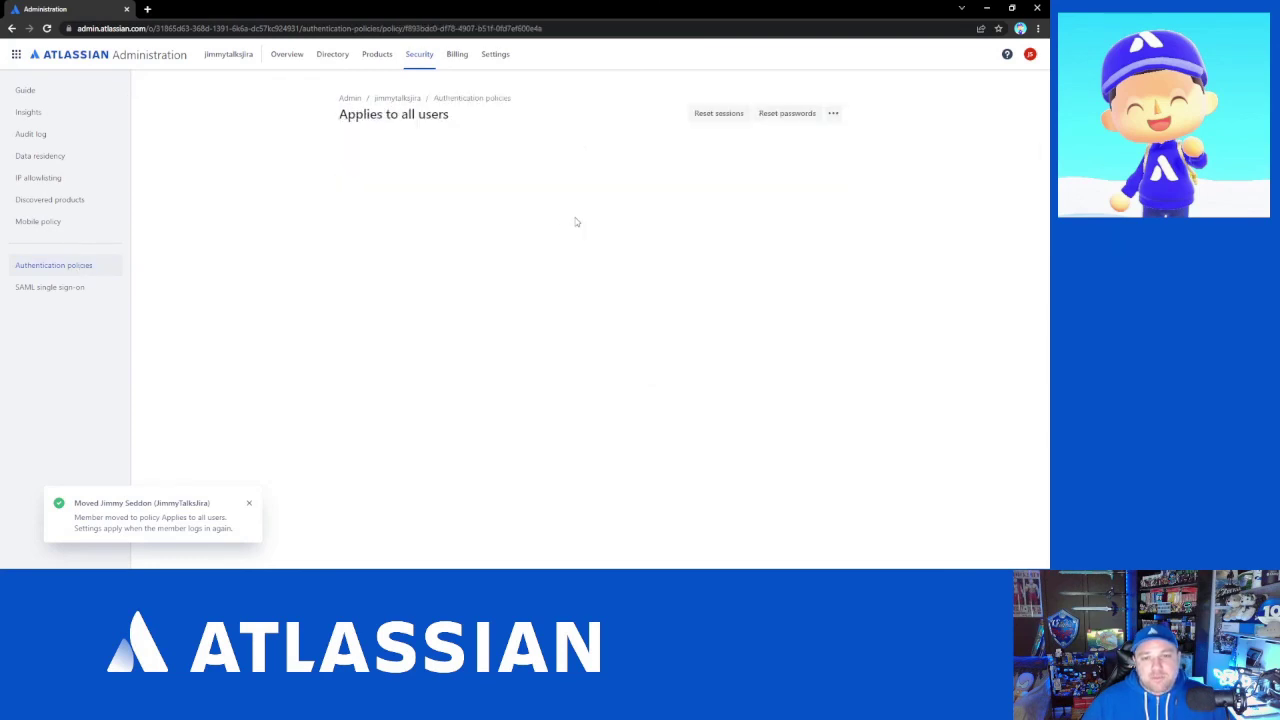
pyautogui.click(389, 150)
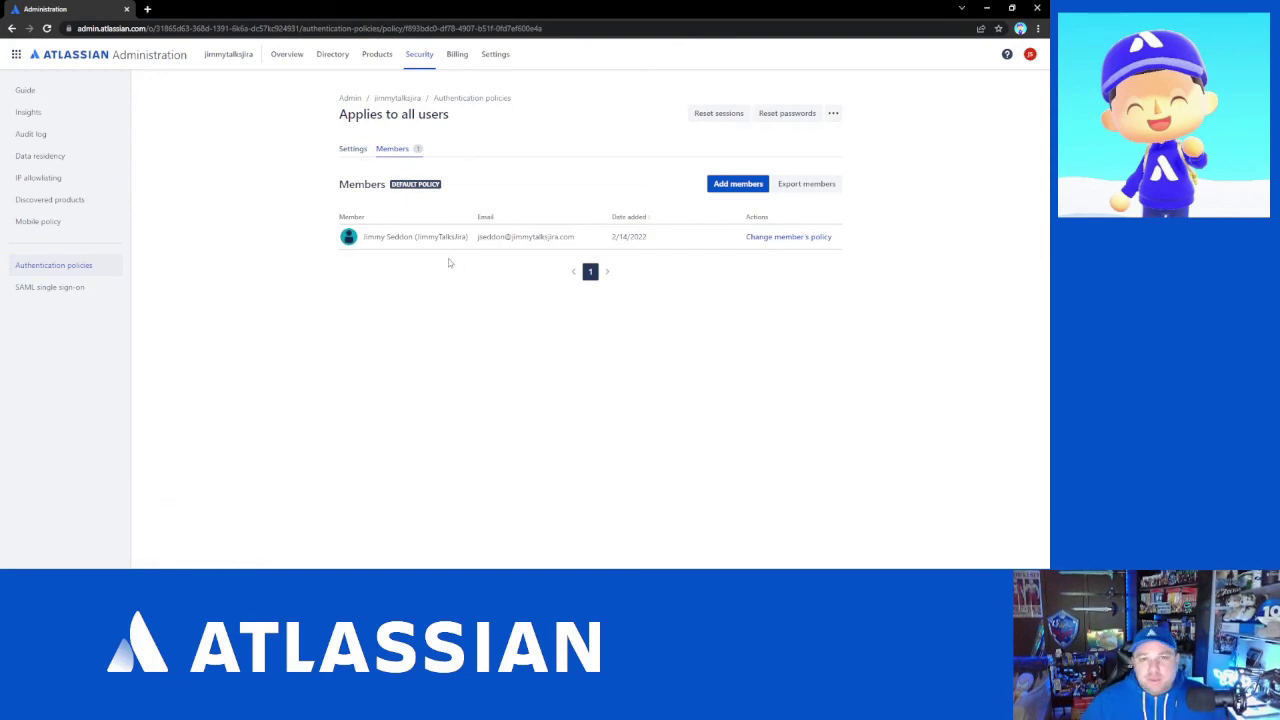
# Open the managed account's details in the directory and review its two-step verification status after the policy move.
pyautogui.click(334, 60)
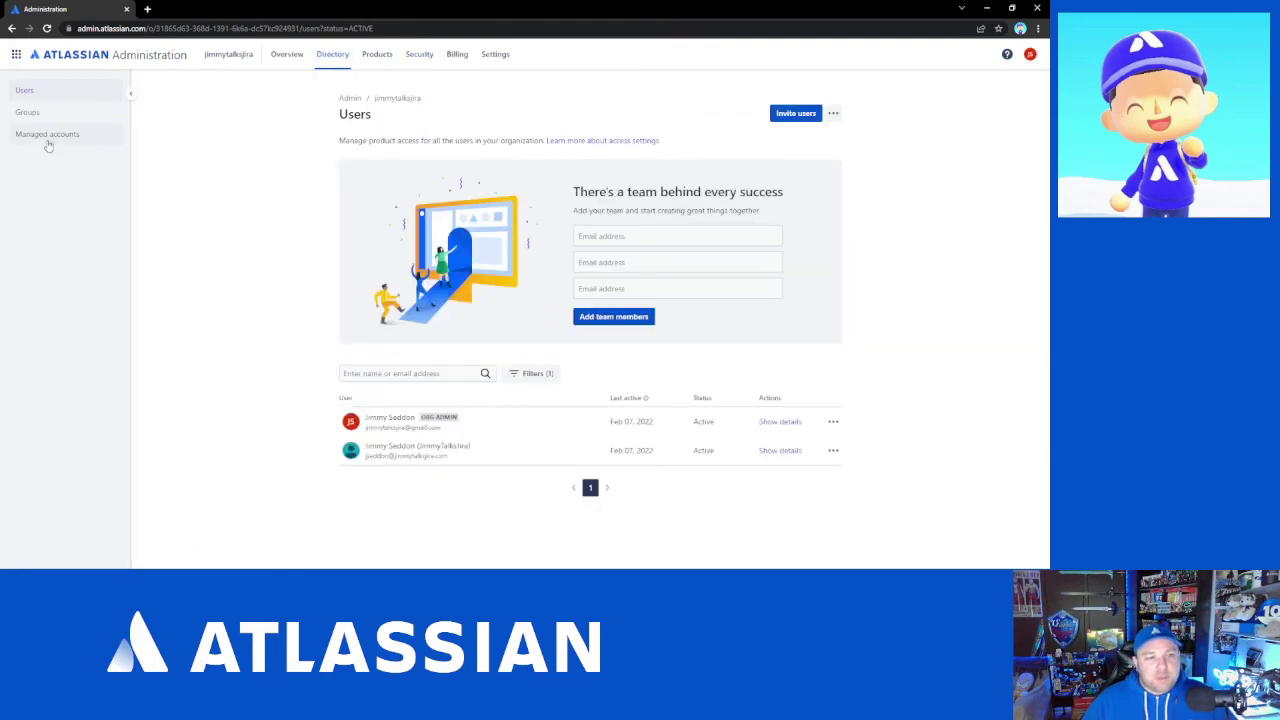
pyautogui.click(47, 134)
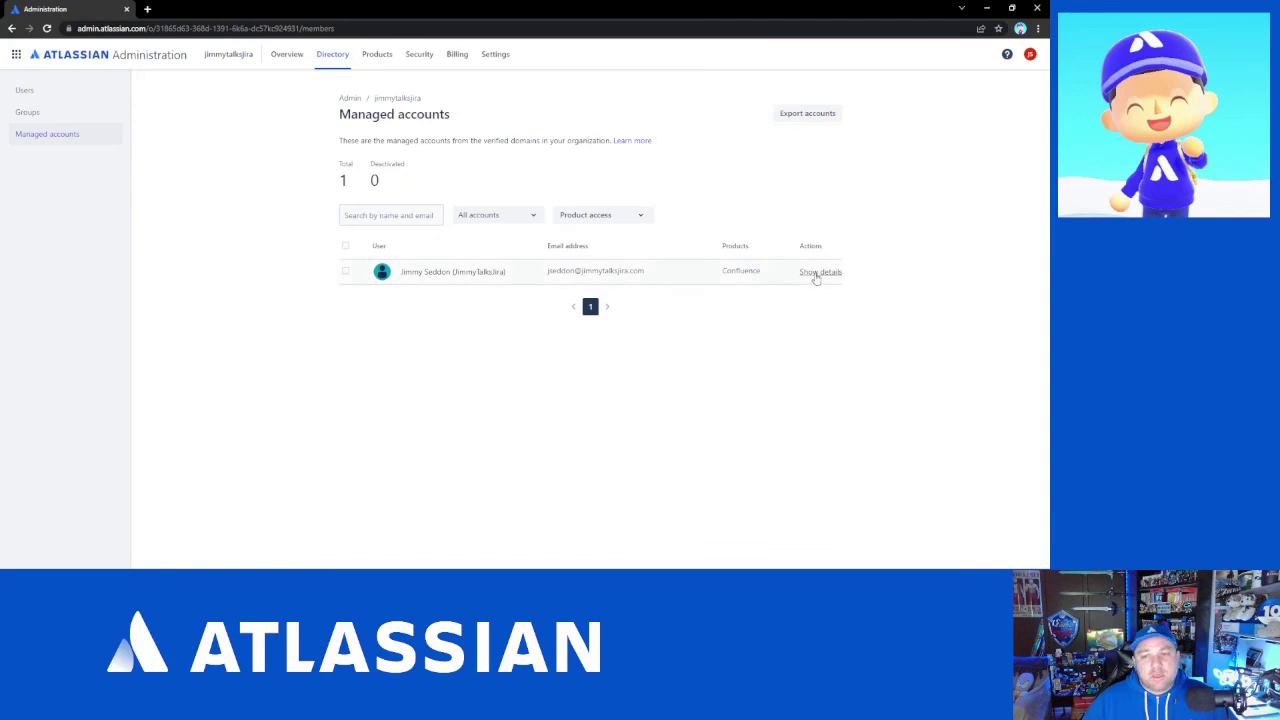
pyautogui.click(829, 275)
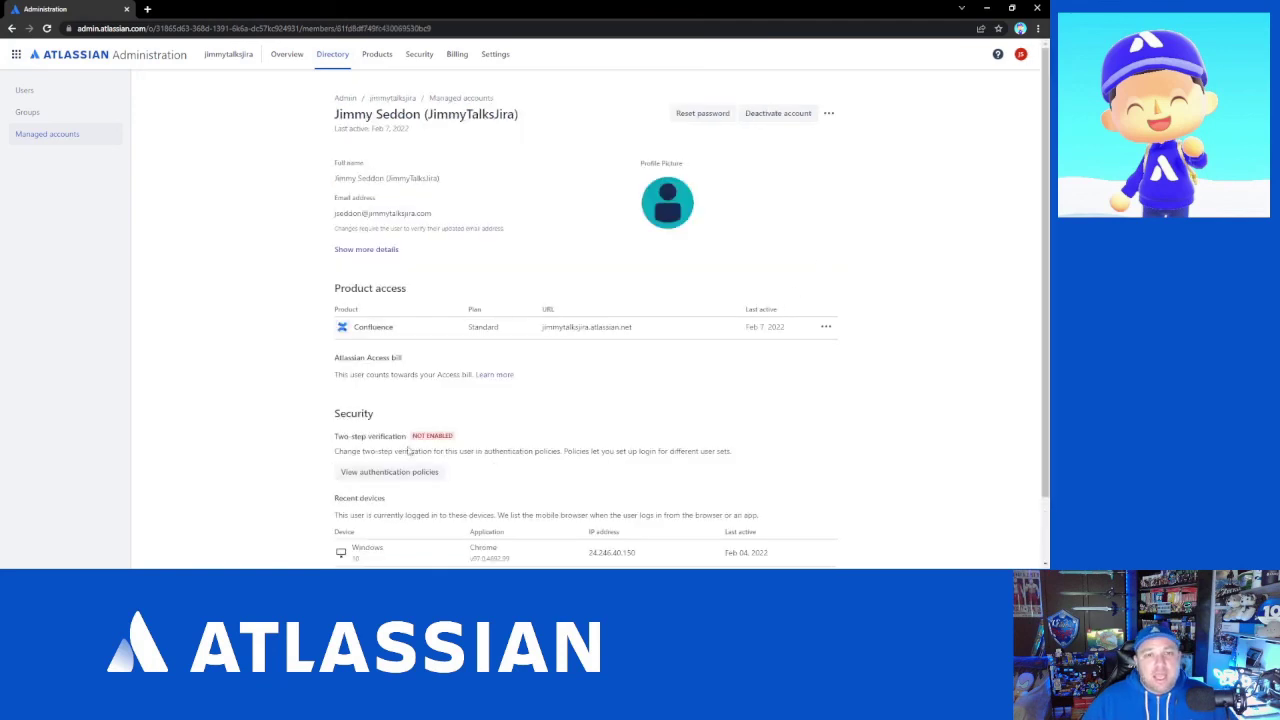